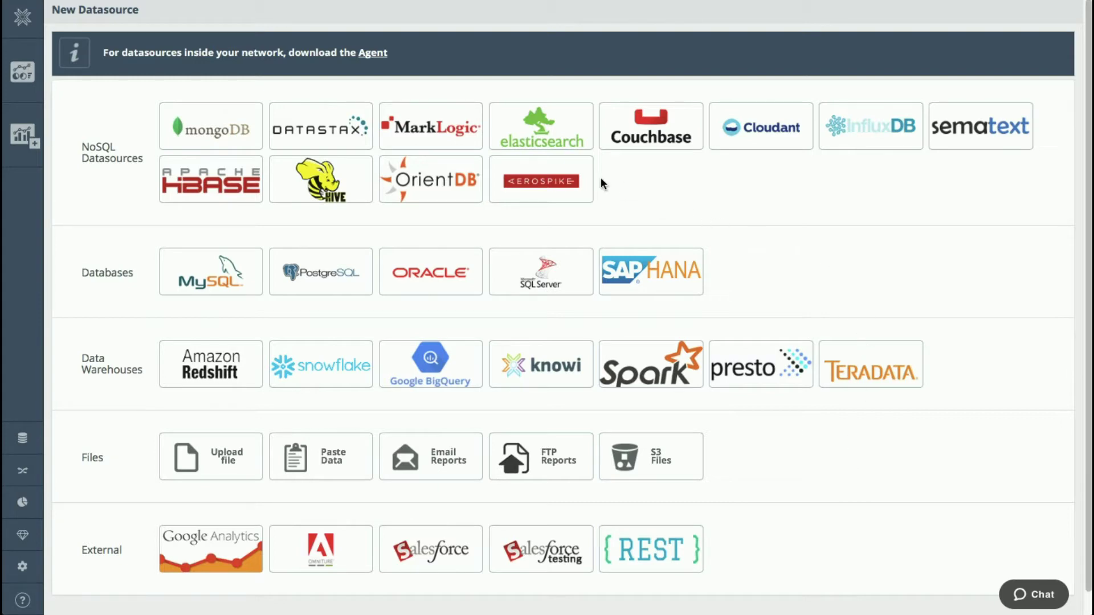
# - Start a new query on Elasticsearch Cluster and choose the sendingactivity index
pyautogui.click(557, 135)
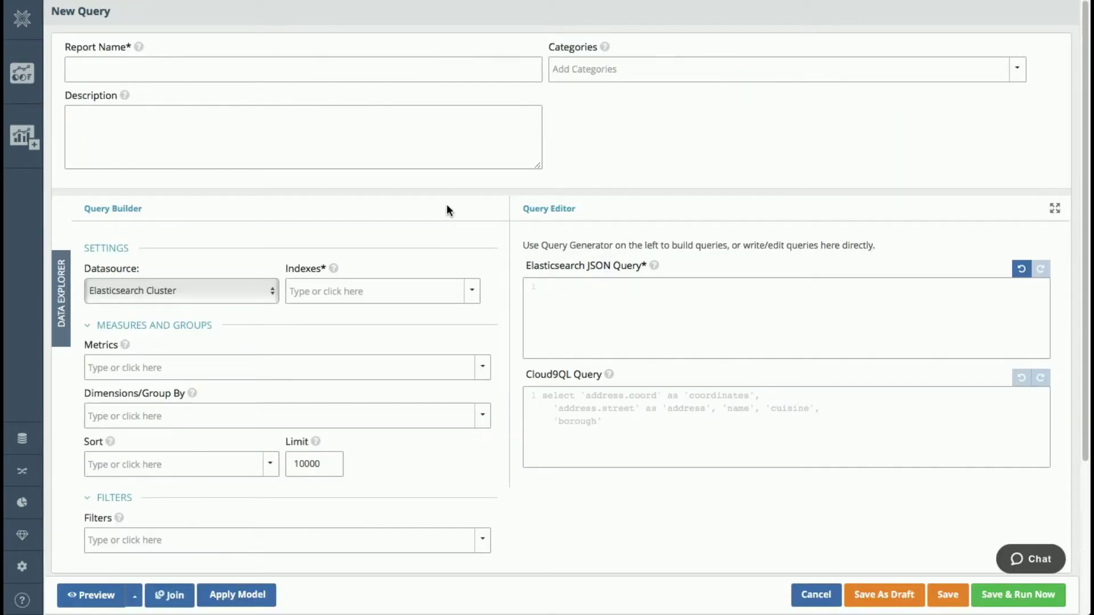
pyautogui.click(473, 294)
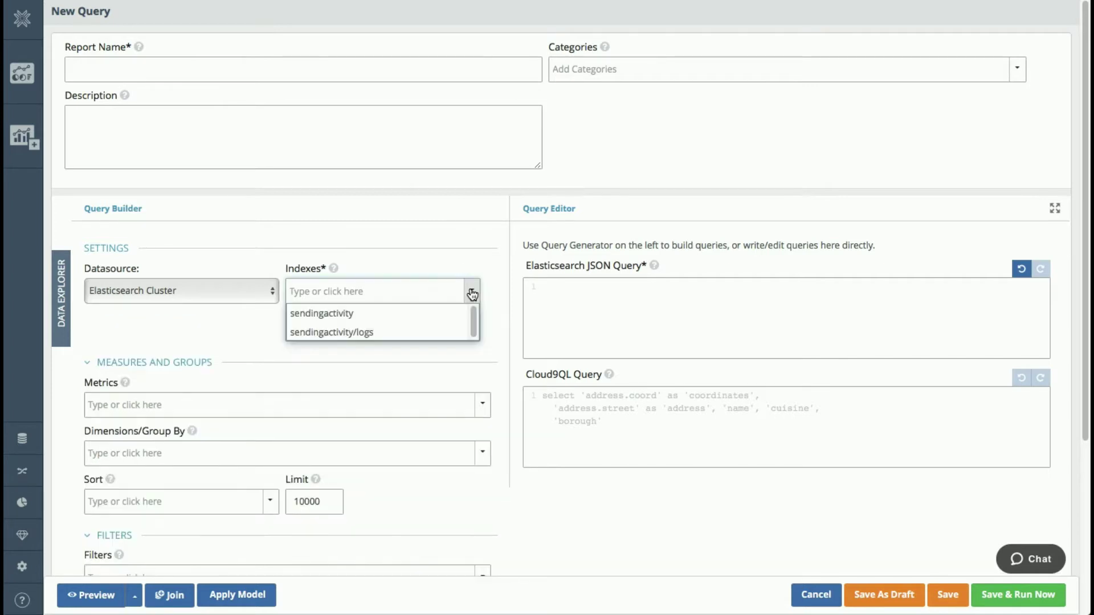
pyautogui.click(382, 317)
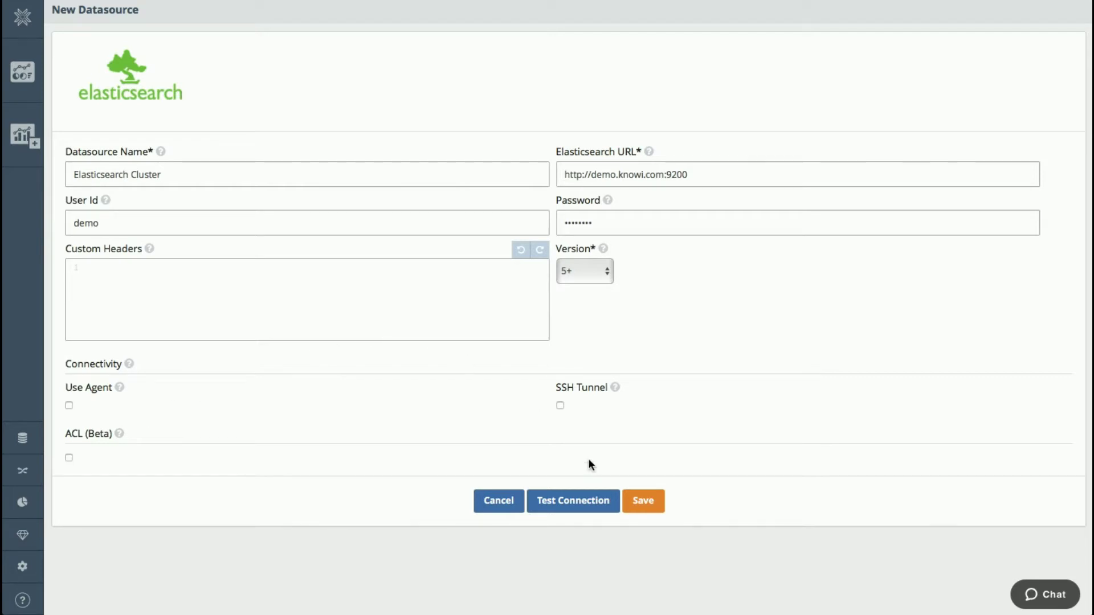
# - Test the Elasticsearch Cluster connection until it succeeds, then save the datasource
pyautogui.click(558, 510)
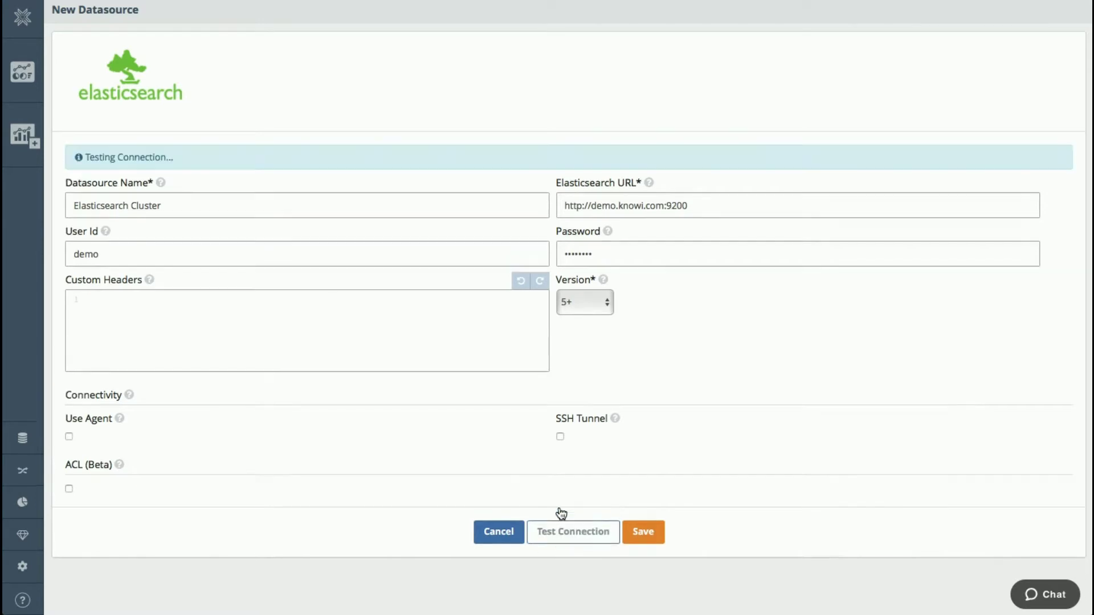
pyautogui.click(653, 535)
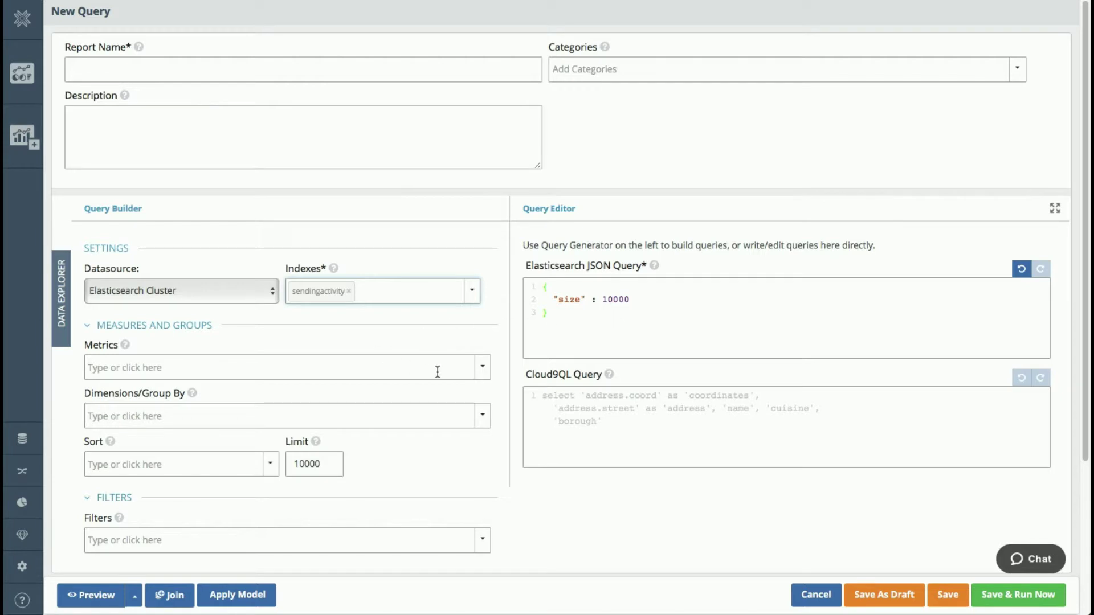
# - Bring up the Metrics field list for the sendingactivity query
pyautogui.click(482, 368)
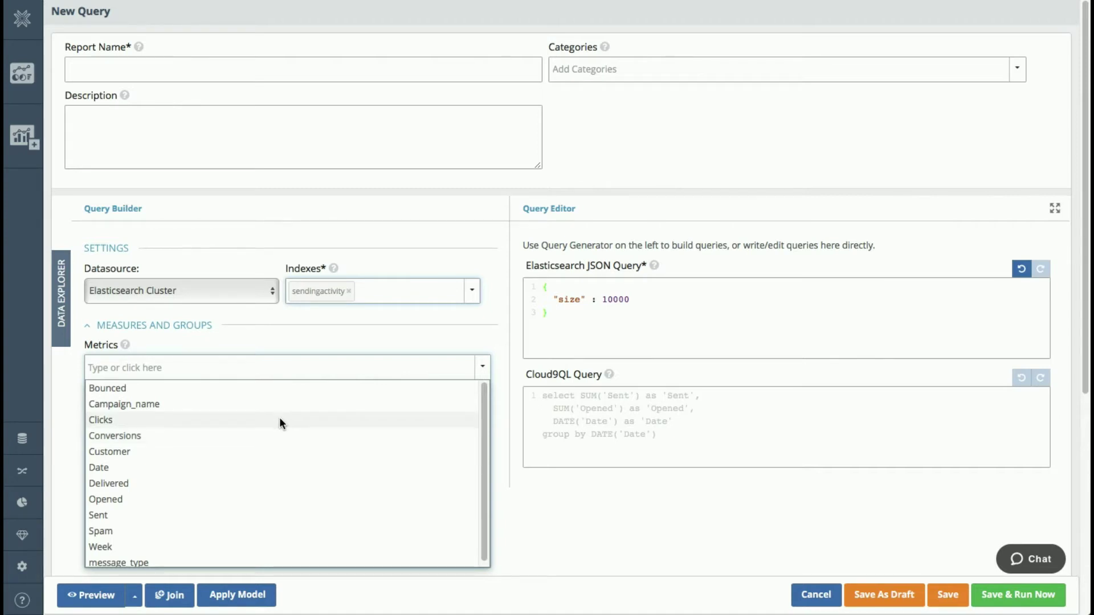
# - Add Customer, Campaign_name, message_type, Clicks, Sent and Date as query metrics
pyautogui.click(152, 454)
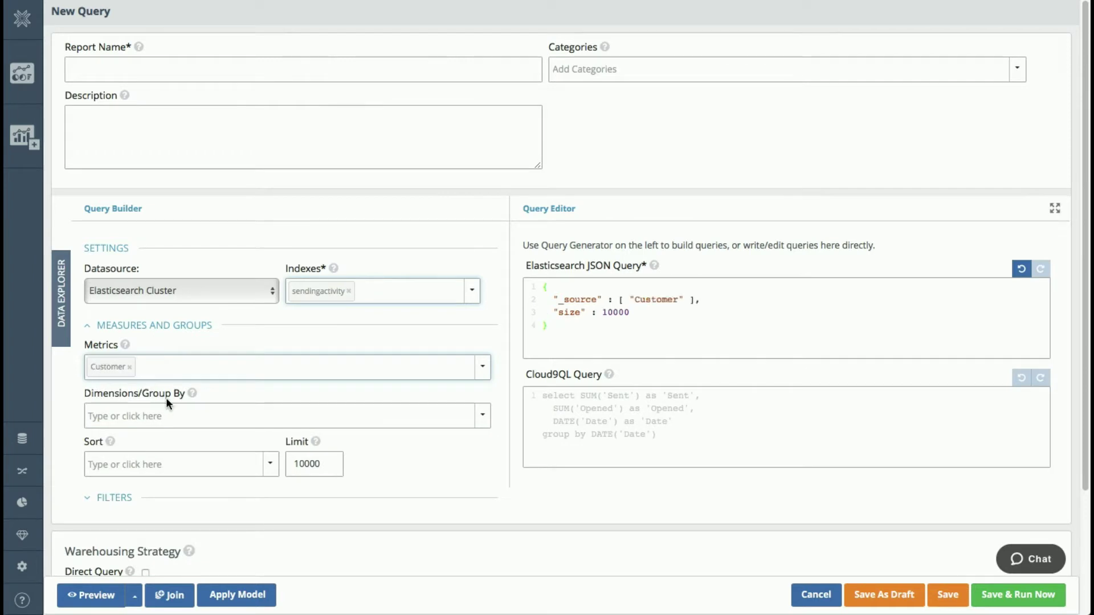
pyautogui.click(171, 369)
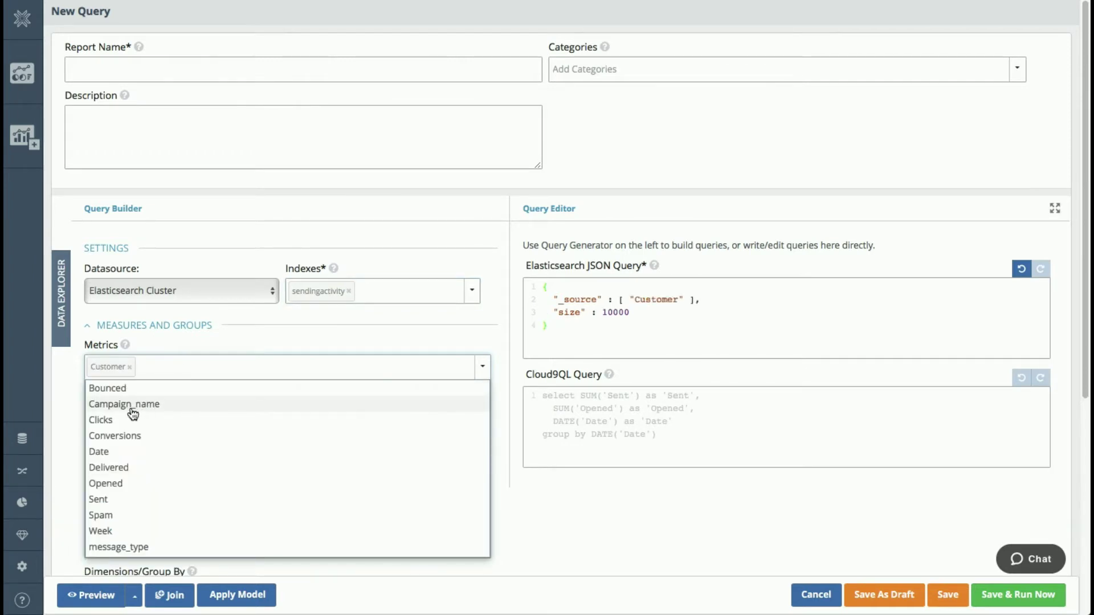
pyautogui.click(133, 410)
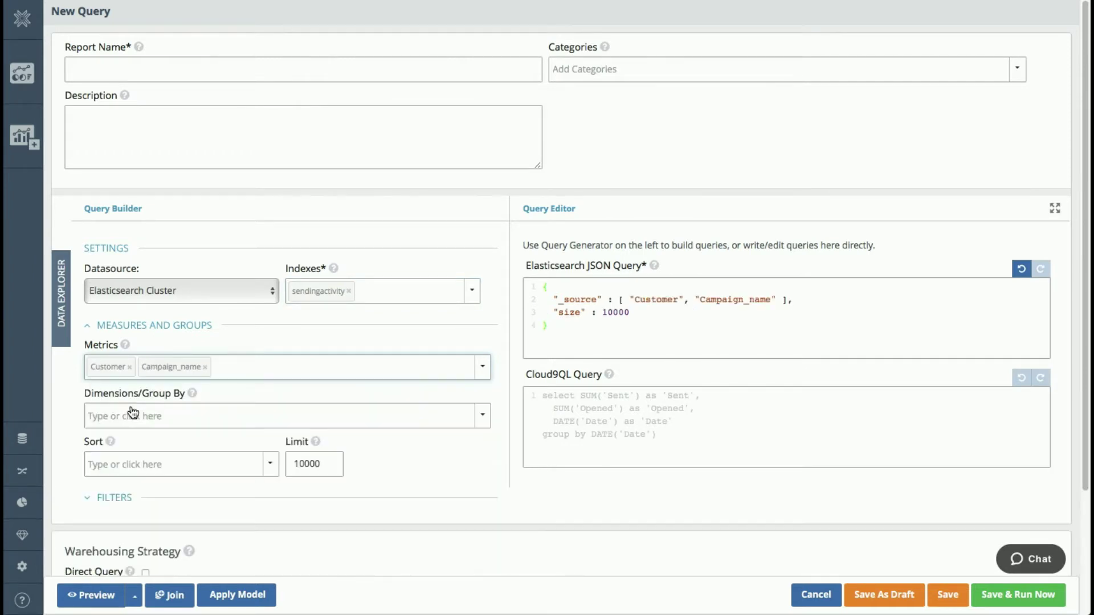
pyautogui.click(232, 366)
pyautogui.click(110, 530)
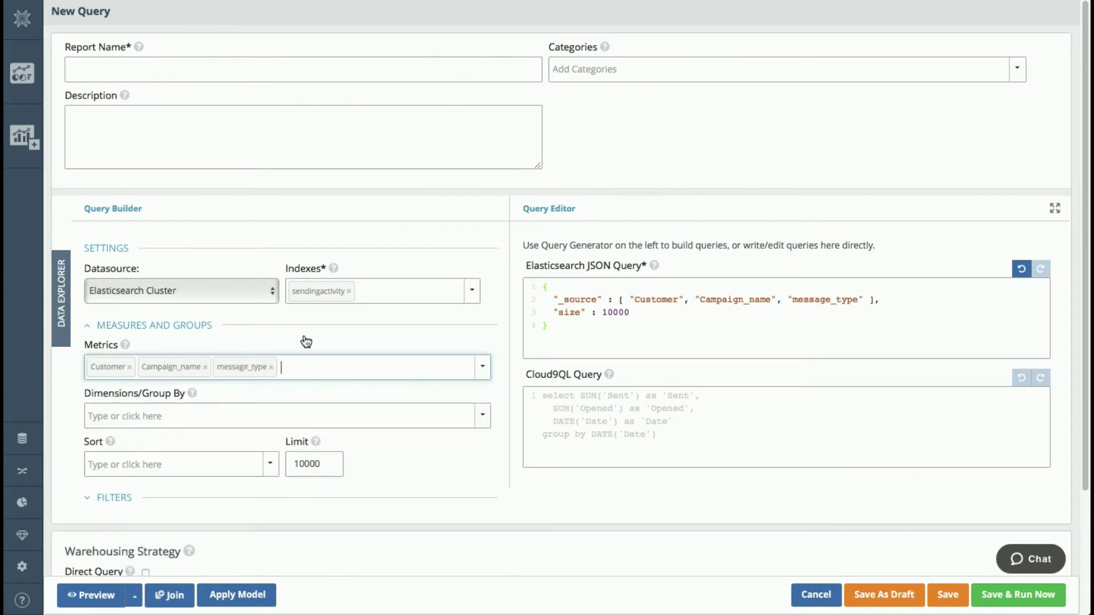
pyautogui.click(308, 365)
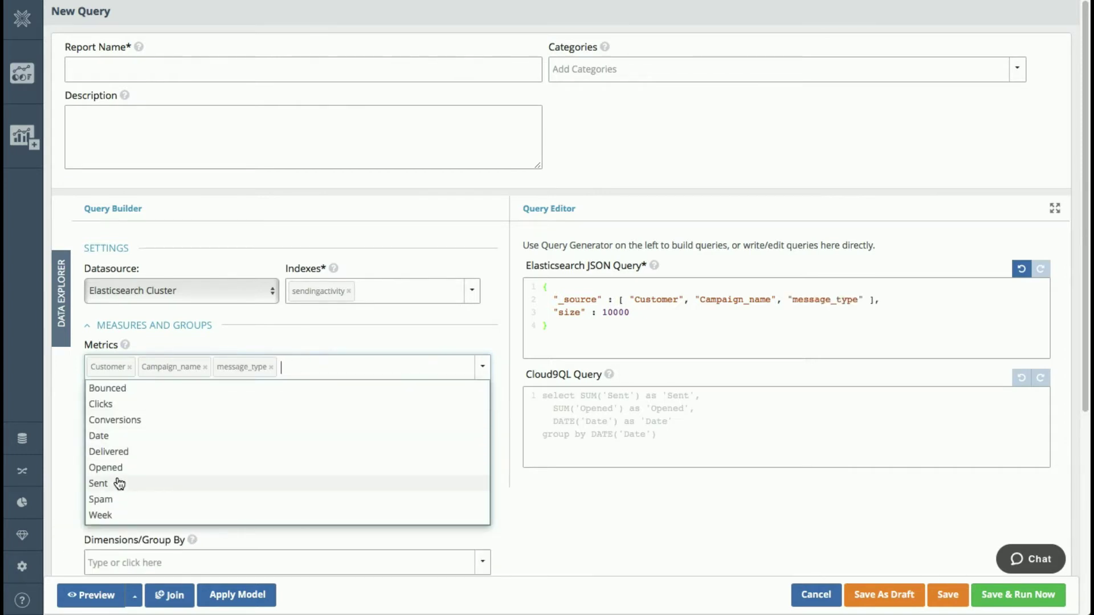
pyautogui.click(114, 404)
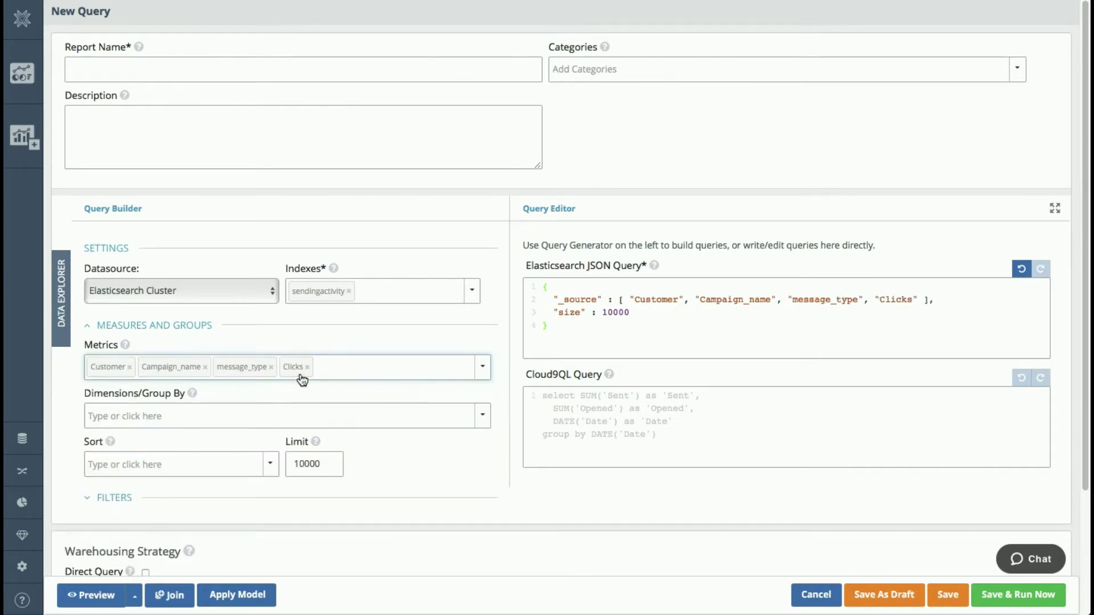
pyautogui.click(345, 370)
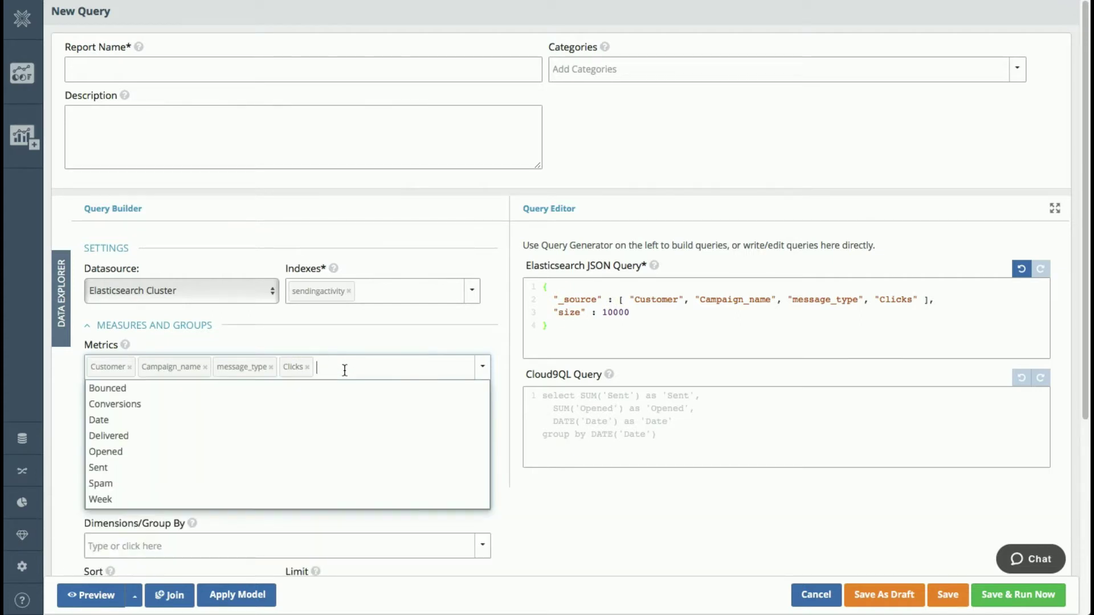
pyautogui.click(312, 467)
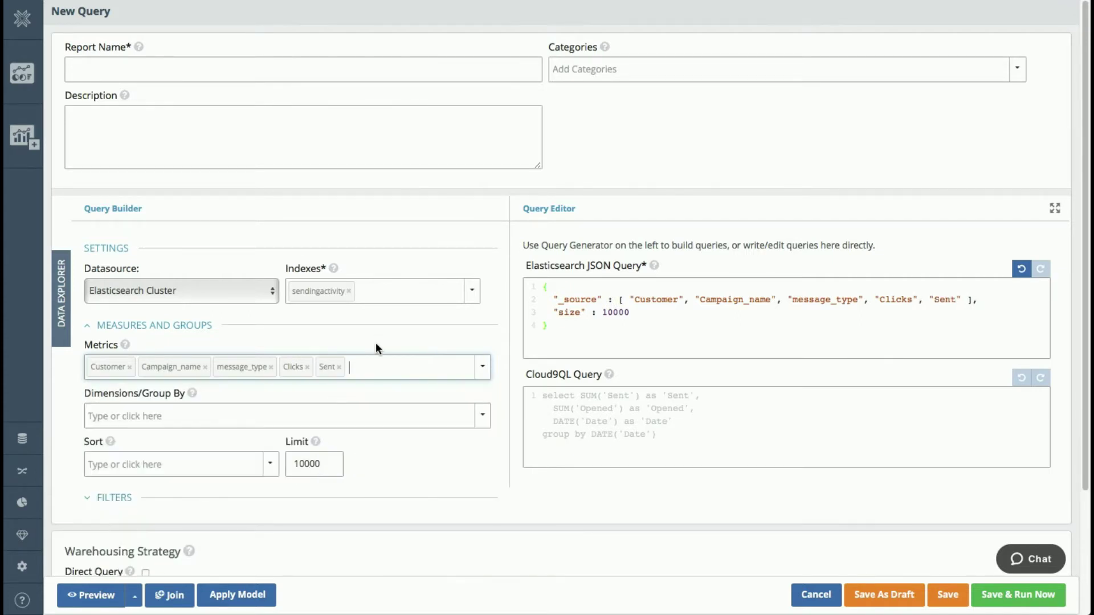
pyautogui.click(369, 367)
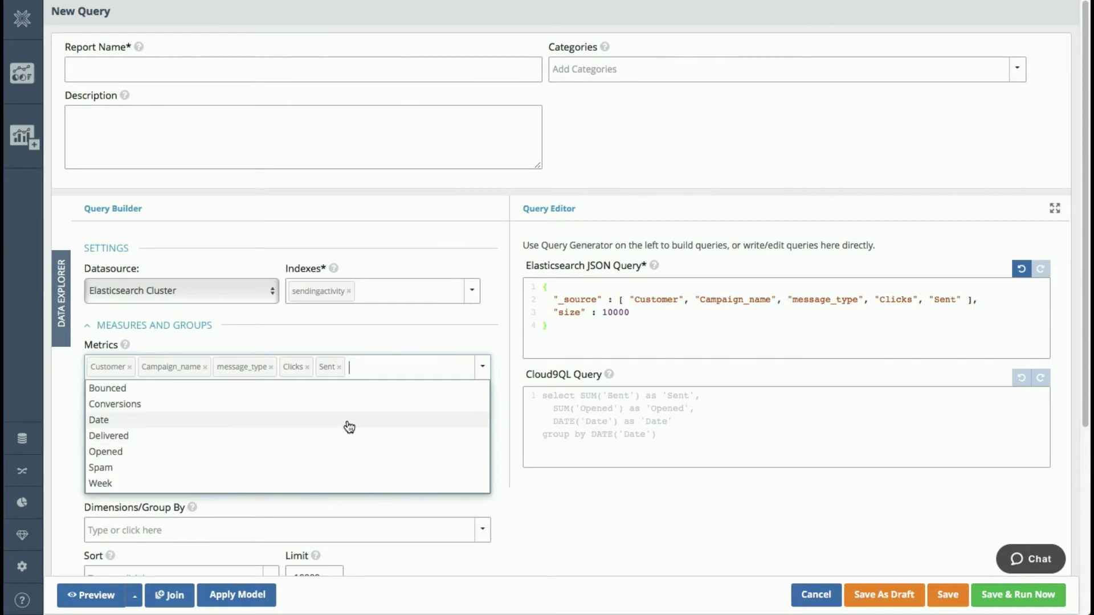
pyautogui.click(348, 427)
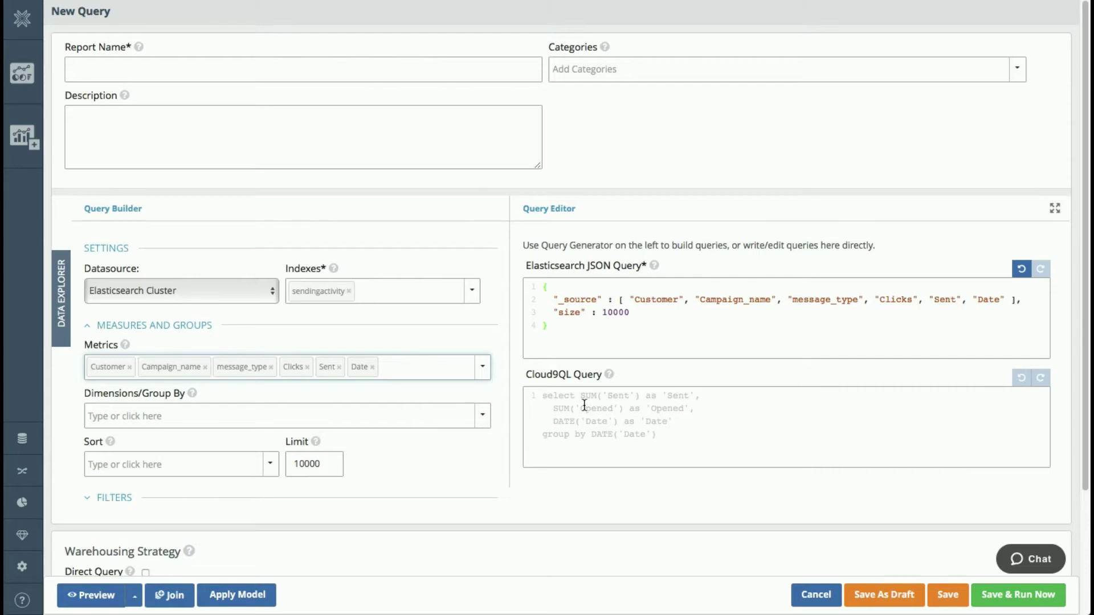
pyautogui.click(584, 405)
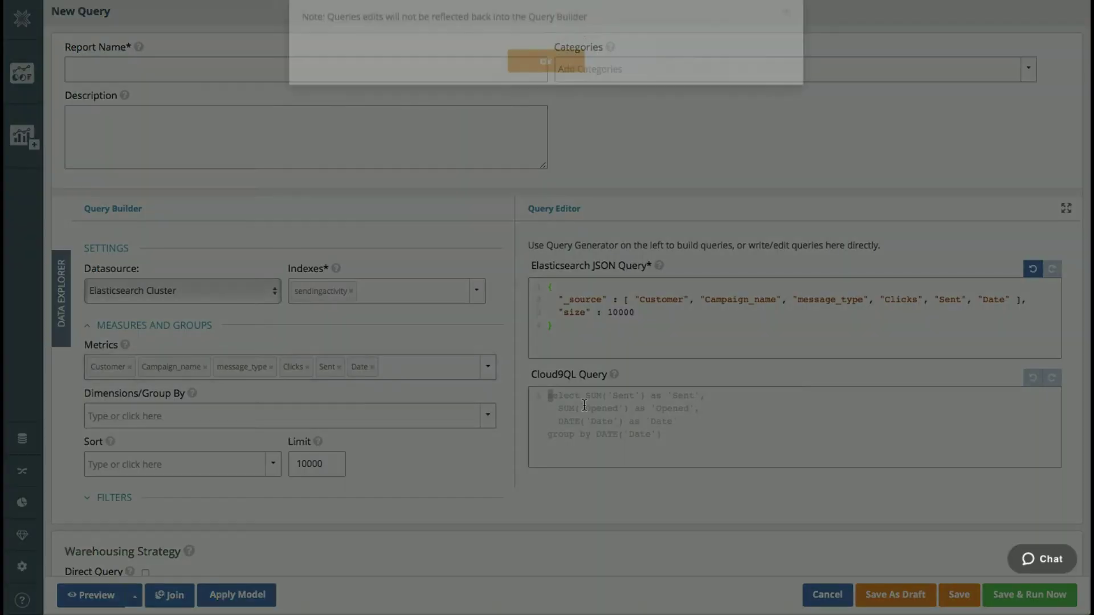
pyautogui.click(546, 78)
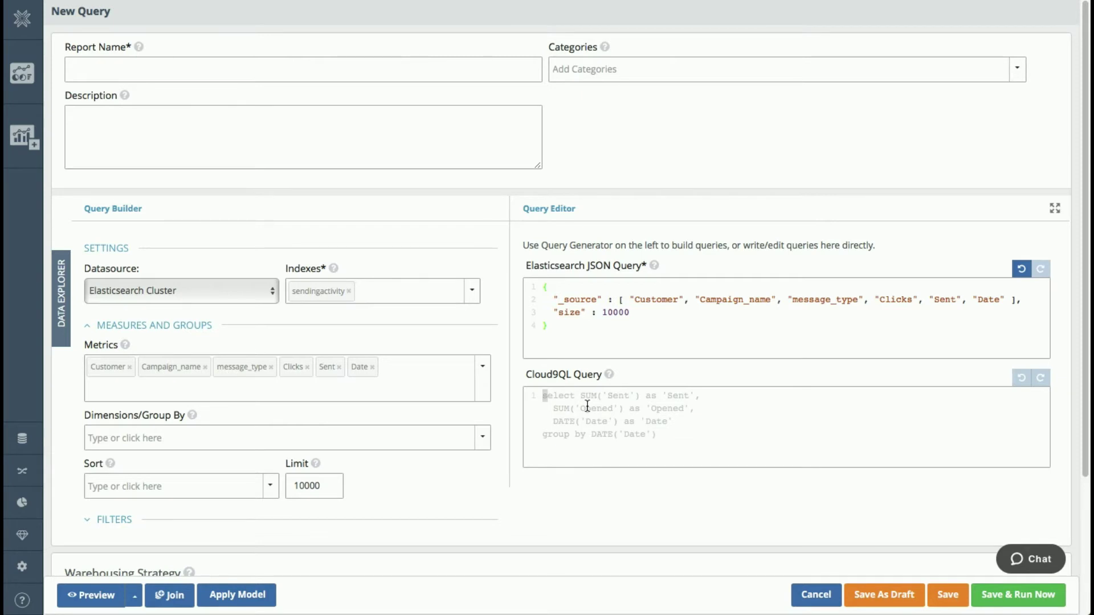
# - Enter Cloud9QL select *, ('Clicks'/'Sent')*100 as CTR, Week(Date) as Week and preview the results
pyautogui.write('select')
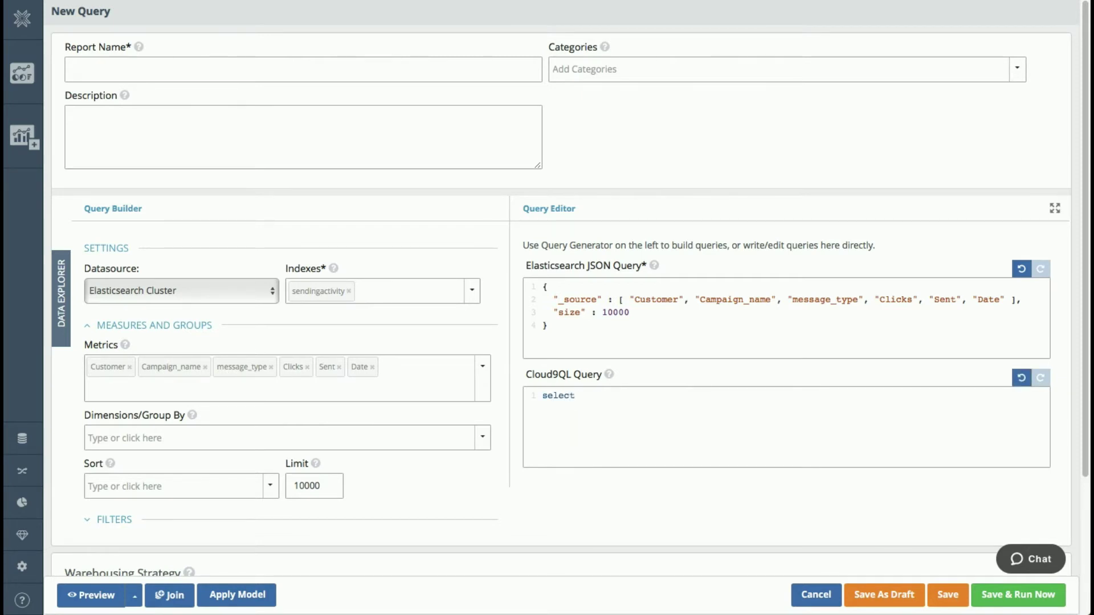
pyautogui.write(" *, ('")
pyautogui.write("icks'/'Sent')*100 as CTR,")
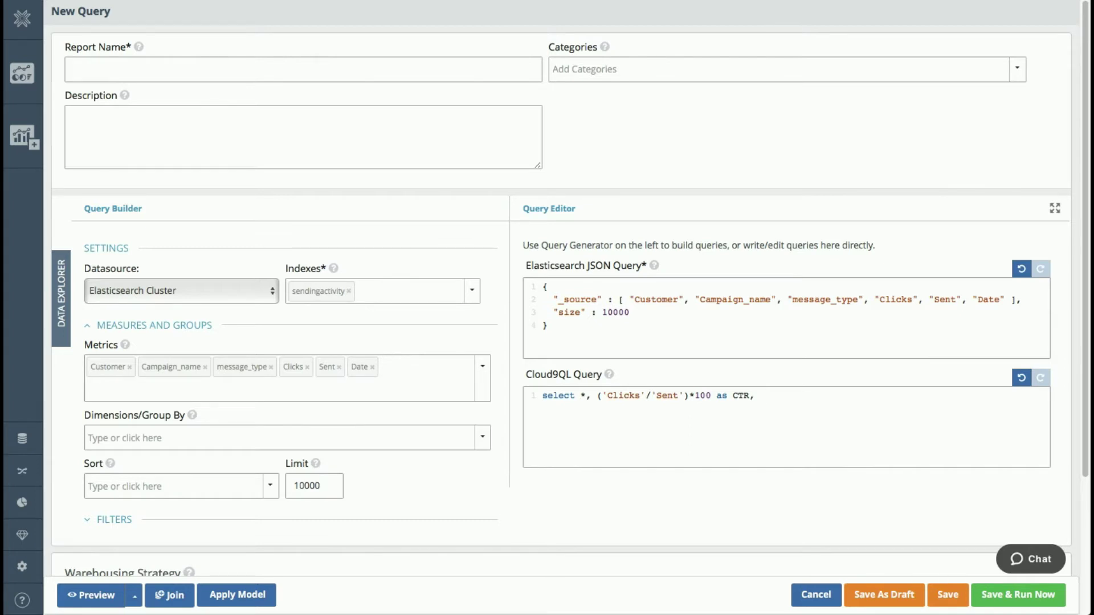
pyautogui.write('Week(Date) as Week')
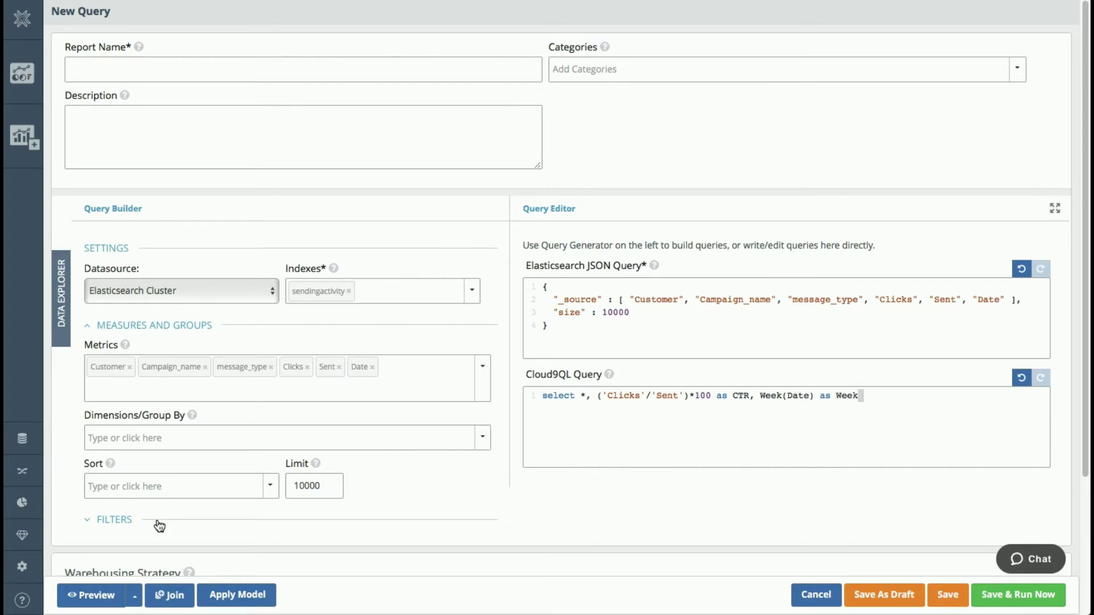
pyautogui.click(94, 597)
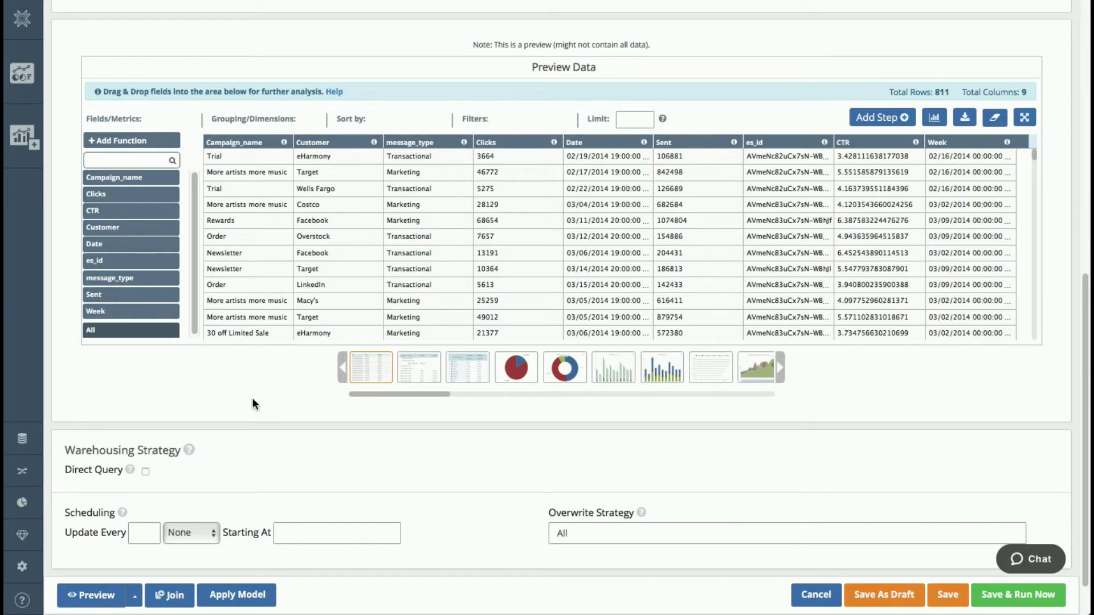
# - Add a join section for a second datasource below the 811-row preview
pyautogui.click(172, 597)
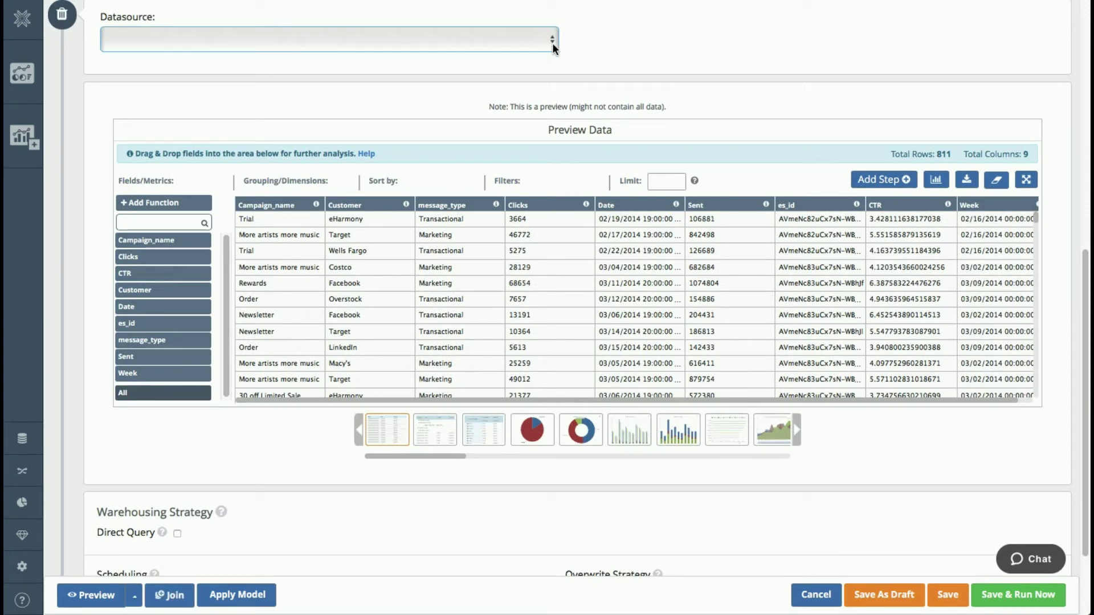
# - Choose the MySQL datasource for the join and query its customer table
pyautogui.click(552, 41)
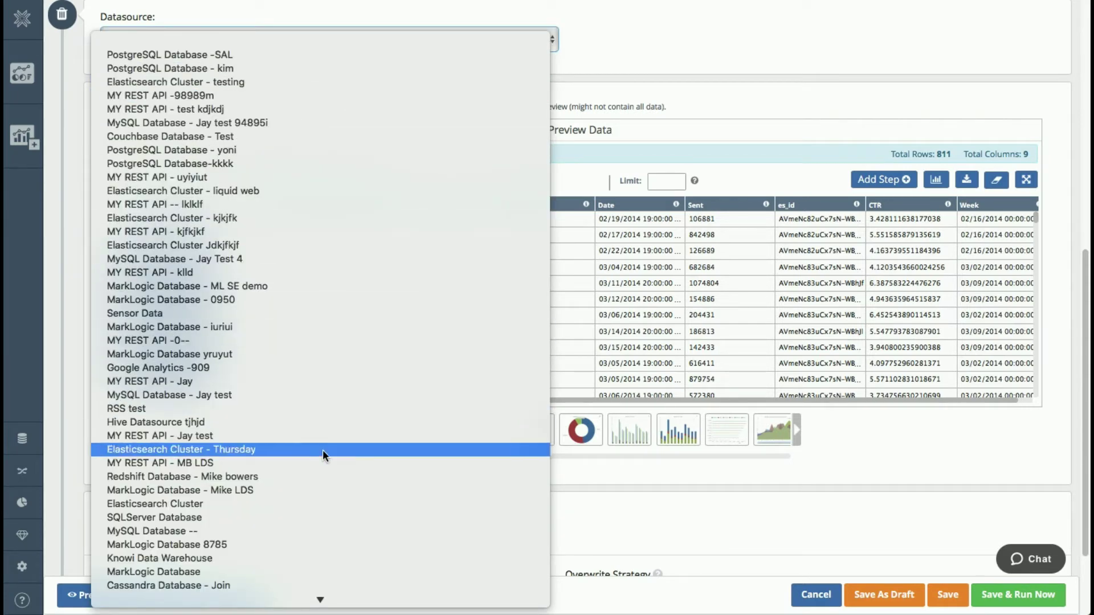
pyautogui.click(284, 525)
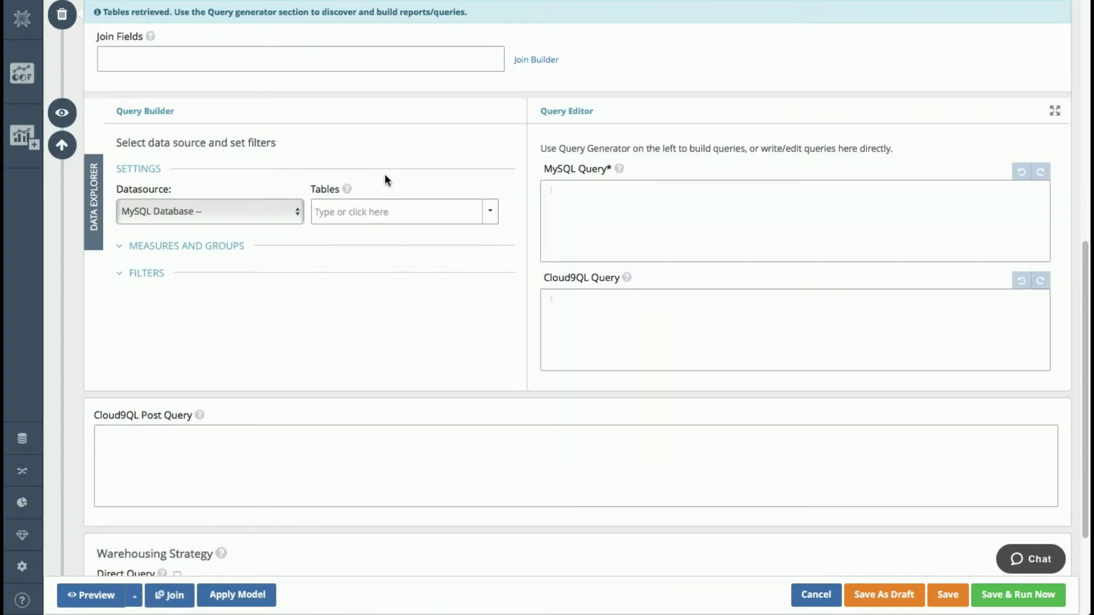
pyautogui.scroll(8, 420, 169)
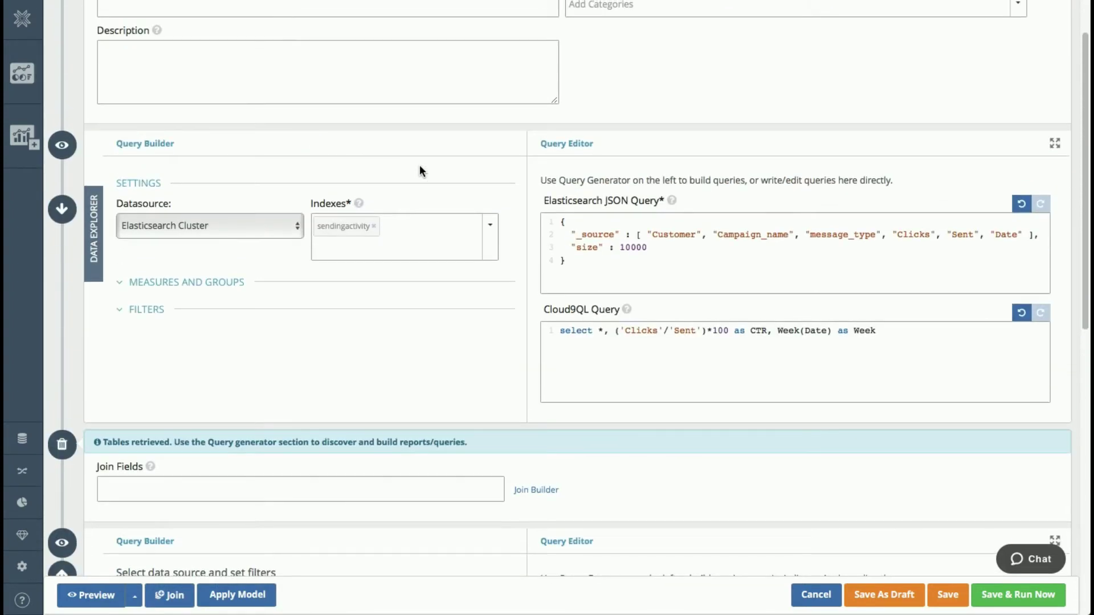
pyautogui.scroll(-5, 420, 168)
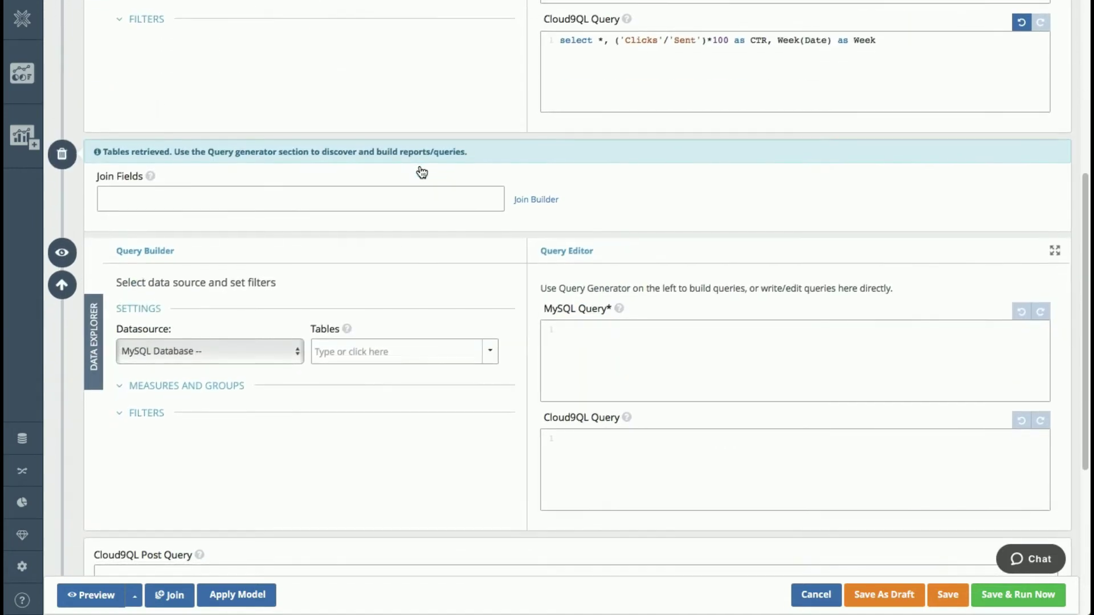
pyautogui.scroll(-1, 421, 172)
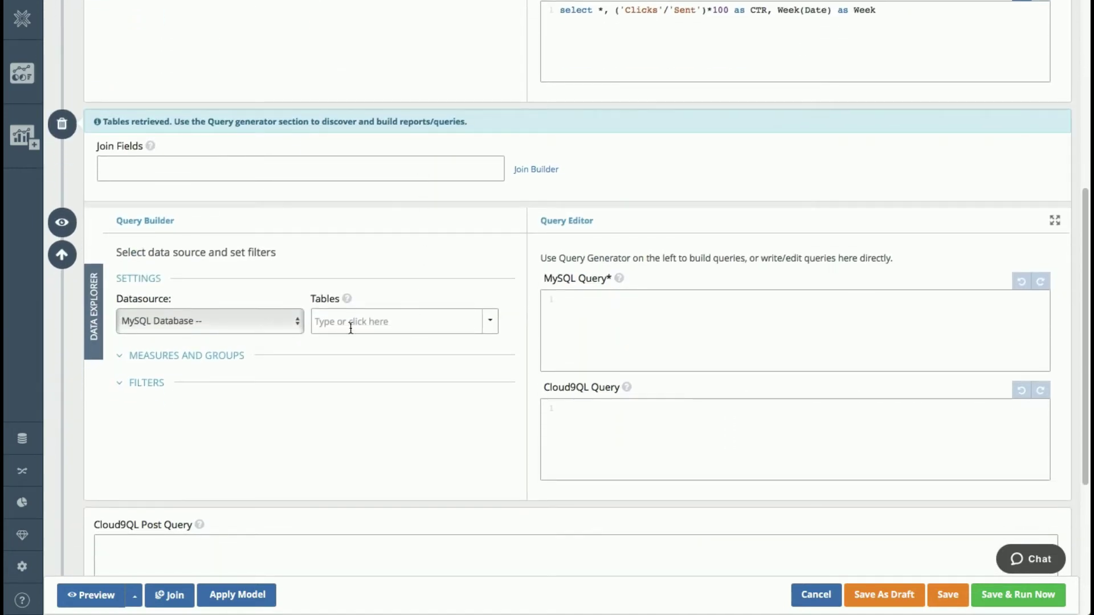
pyautogui.click(392, 323)
pyautogui.click(359, 345)
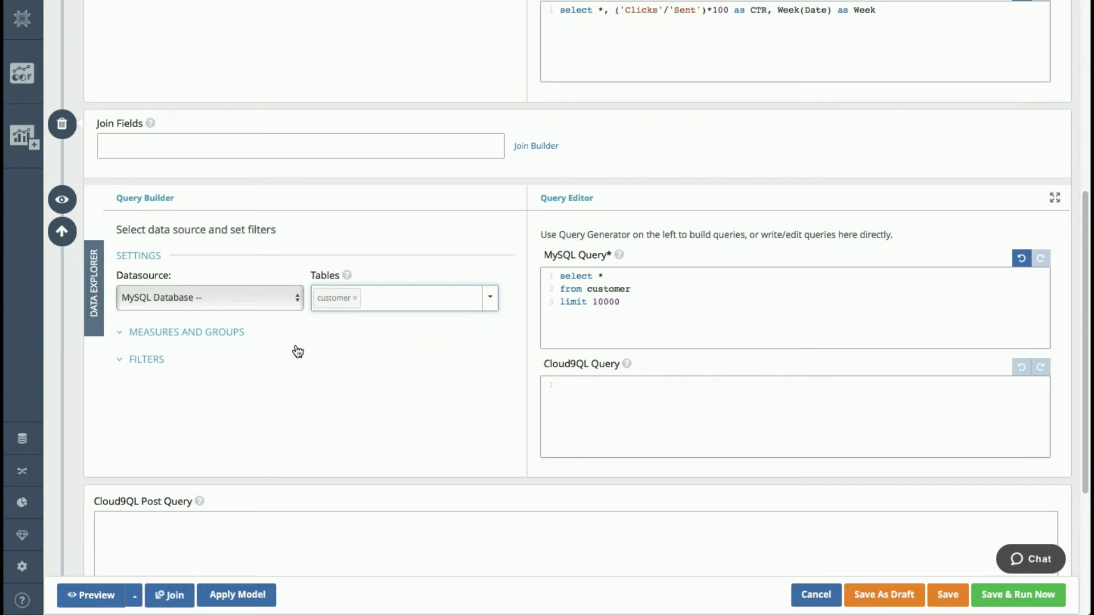
# - Add customer and state as metrics of the MySQL query
pyautogui.click(210, 333)
pyautogui.click(206, 375)
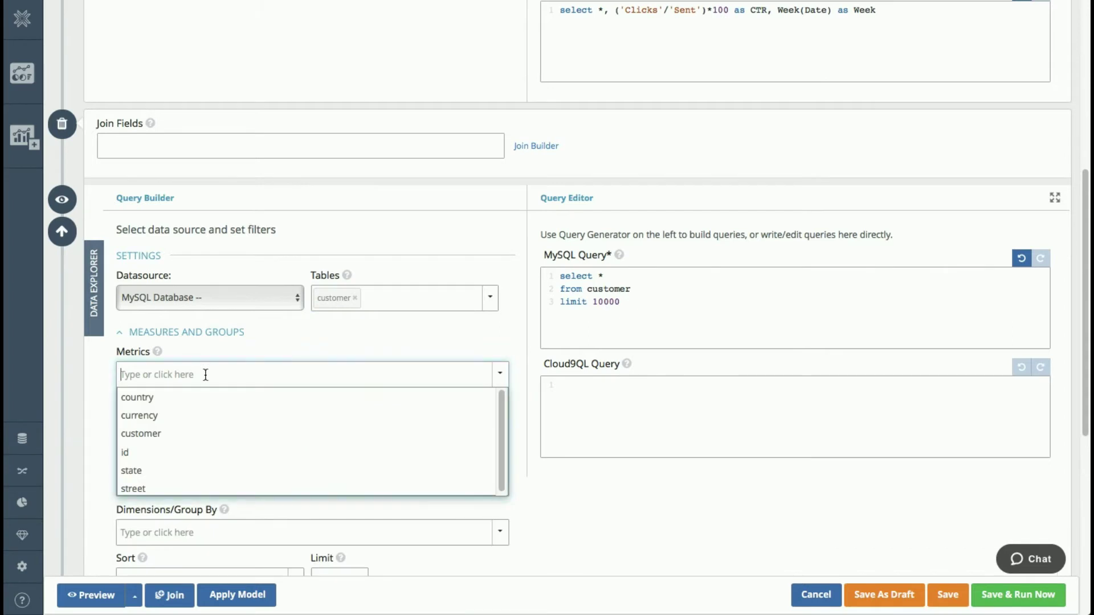
pyautogui.click(173, 431)
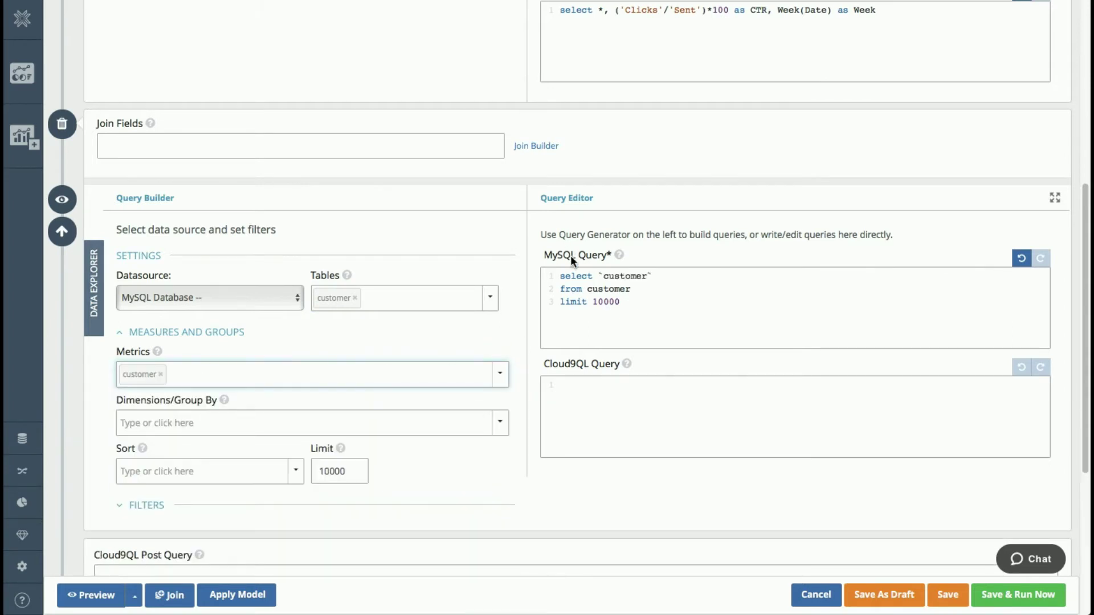
pyautogui.click(273, 376)
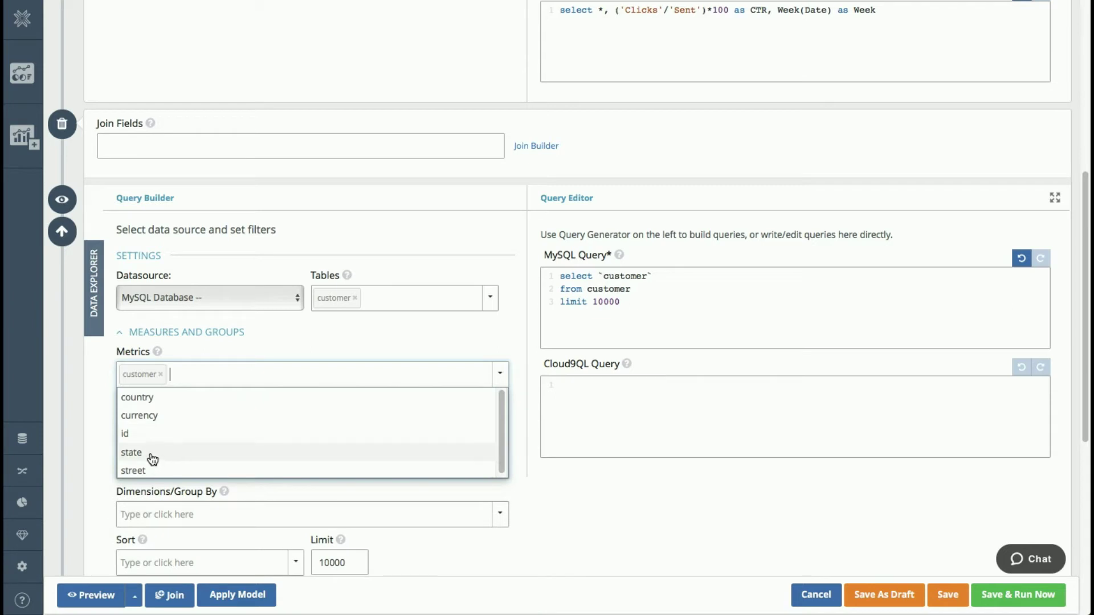
pyautogui.click(152, 456)
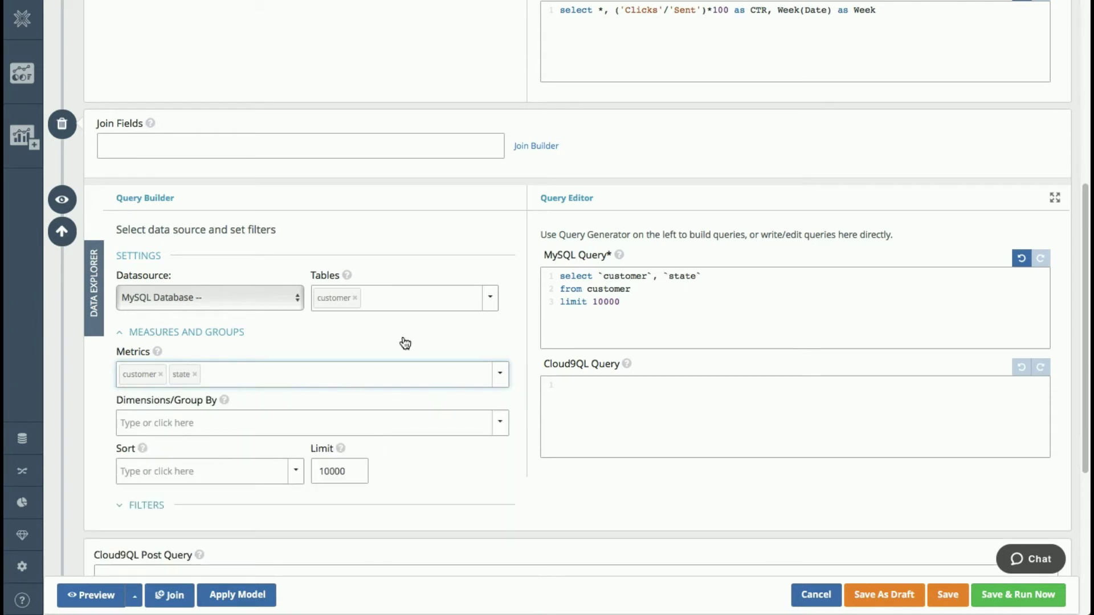
# - Define and save an INNER JOIN matching Customer to customer in the Join Builder
pyautogui.click(534, 147)
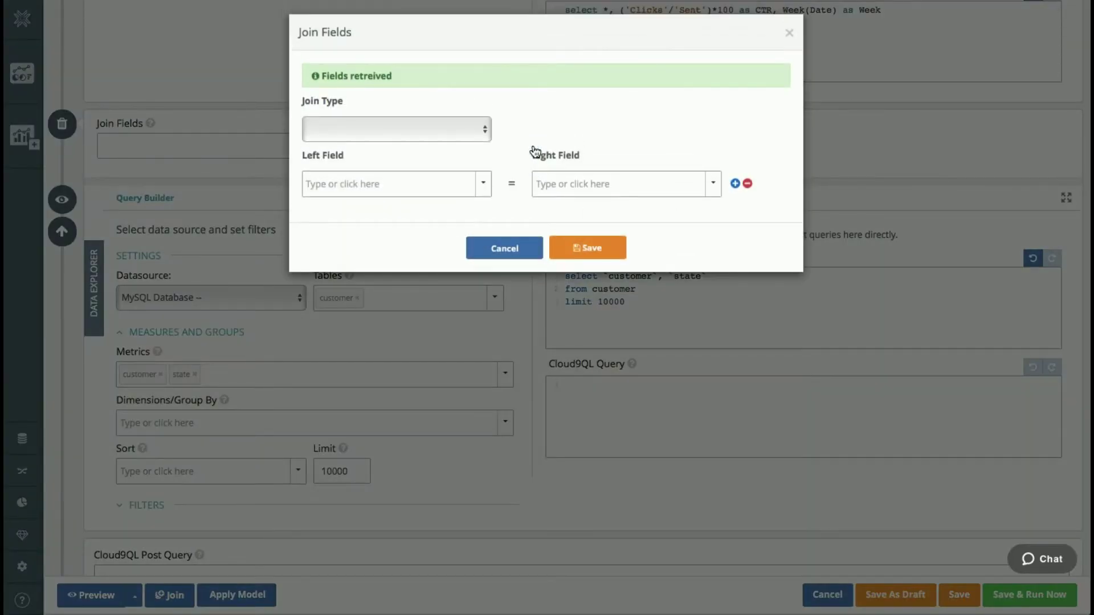
pyautogui.click(477, 134)
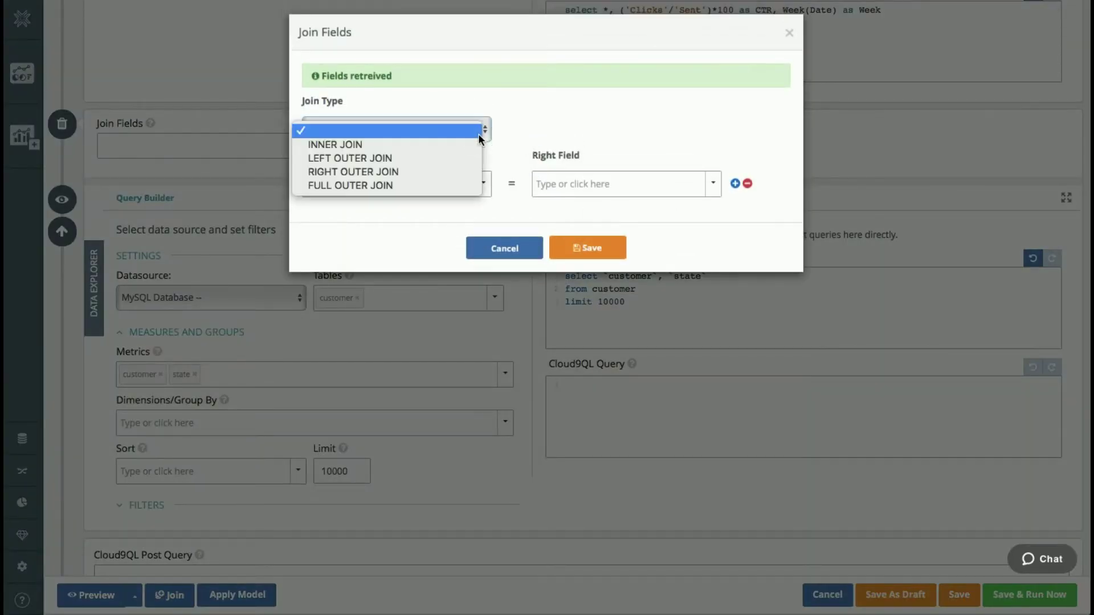
pyautogui.click(448, 140)
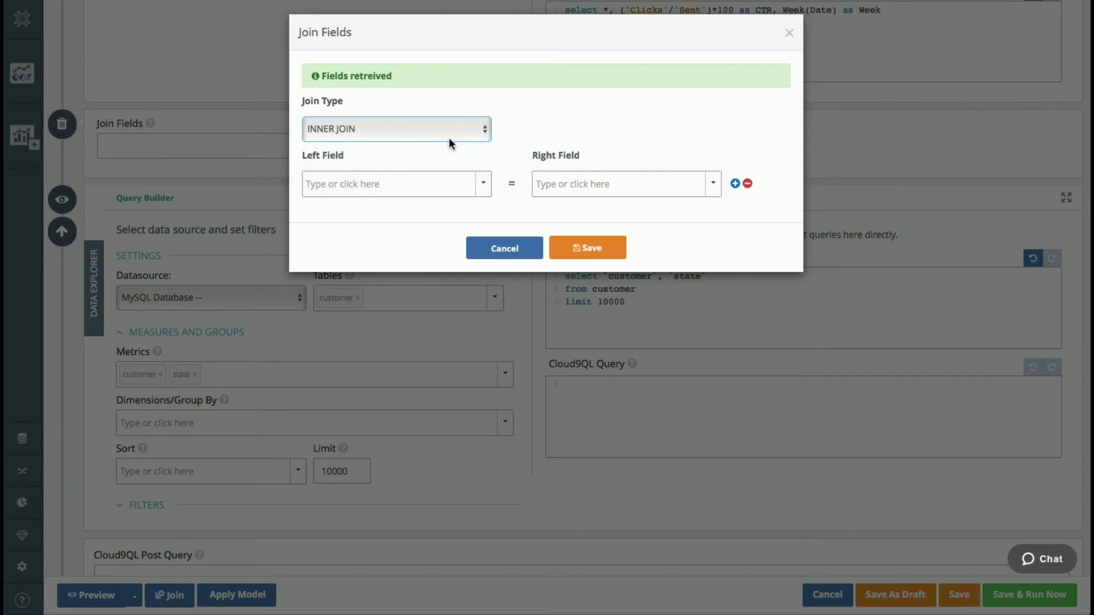
pyautogui.click(482, 185)
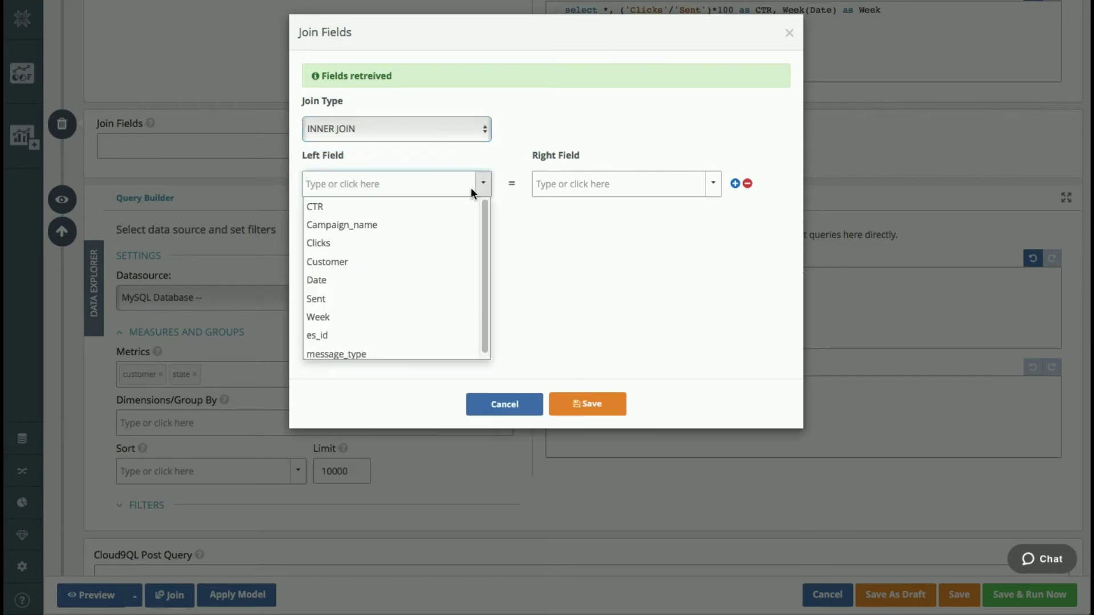
pyautogui.click(350, 263)
pyautogui.click(713, 183)
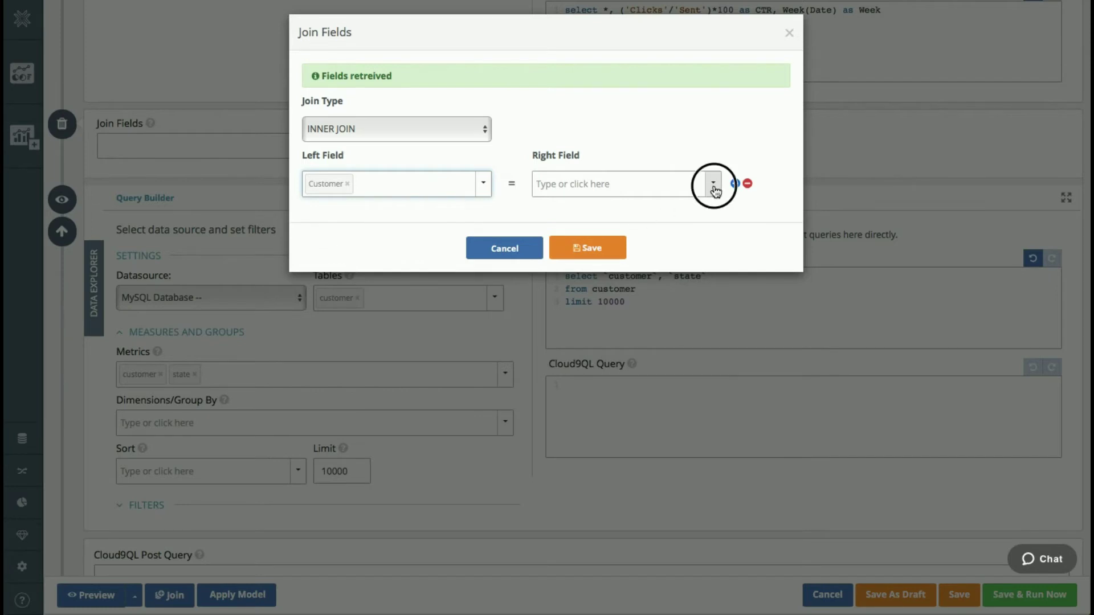
pyautogui.click(575, 212)
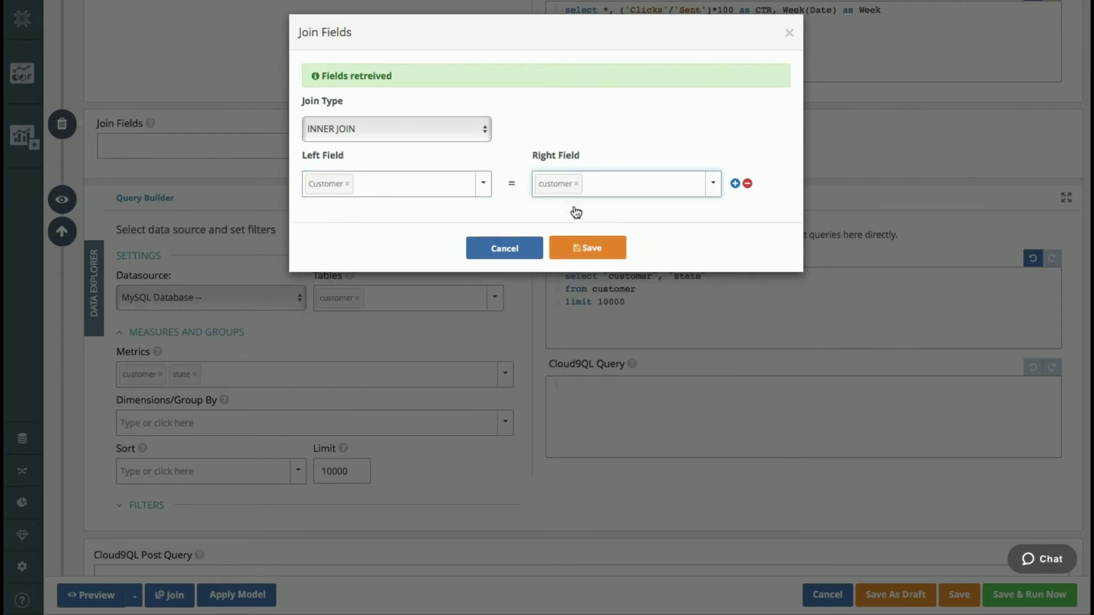
pyautogui.click(590, 252)
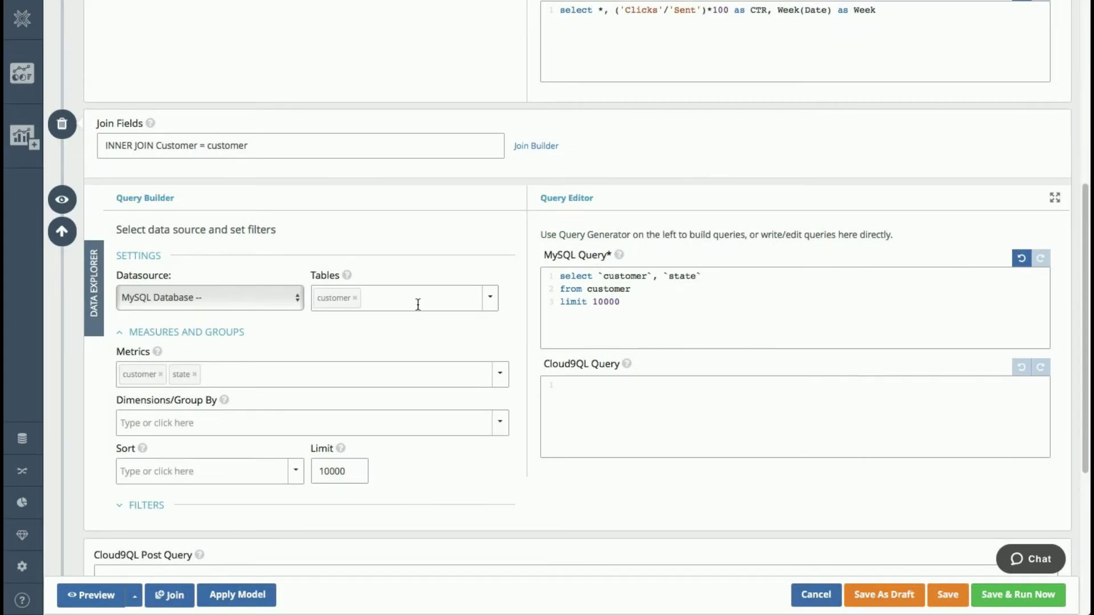
# - Run the joined queries to preview 541 rows including each customer's state
pyautogui.click(160, 596)
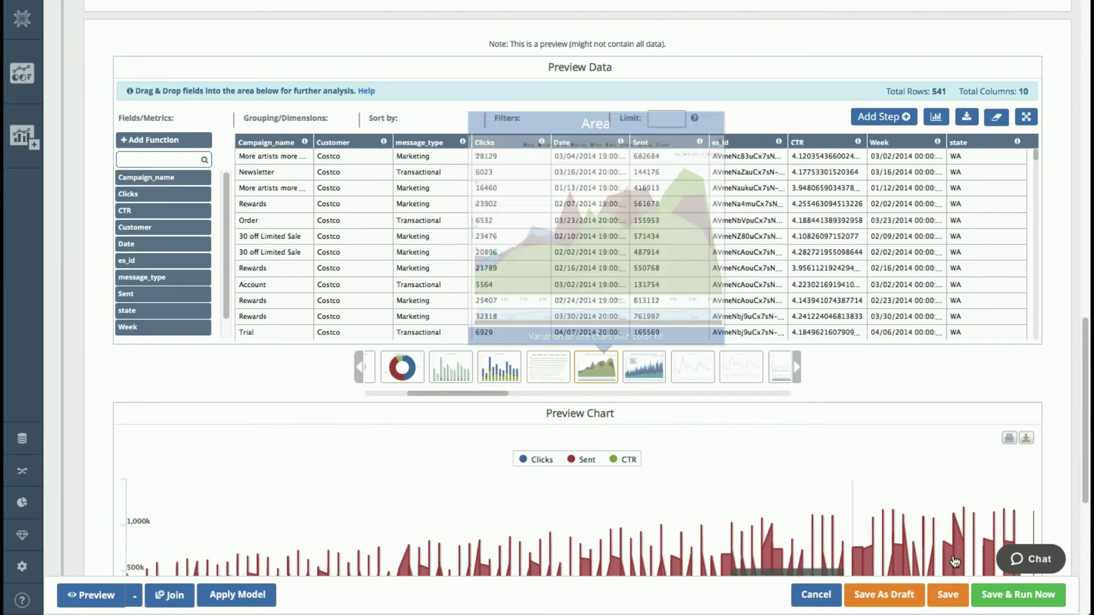
# - Name the report 'Campaign Report' and save and run it
pyautogui.scroll(15, 805, 369)
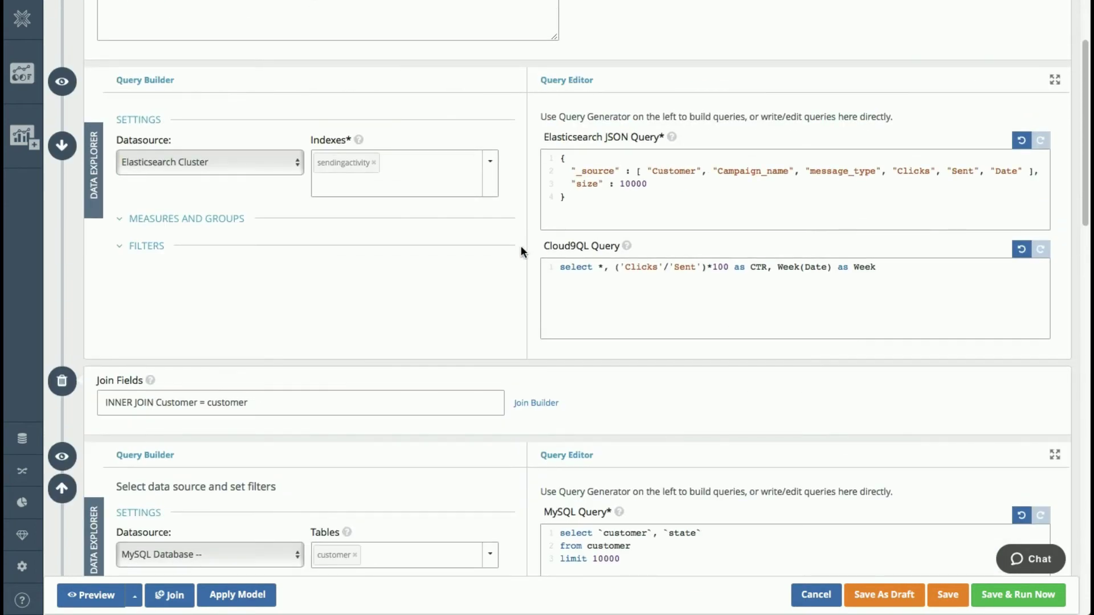
pyautogui.scroll(2, 521, 250)
pyautogui.click(436, 74)
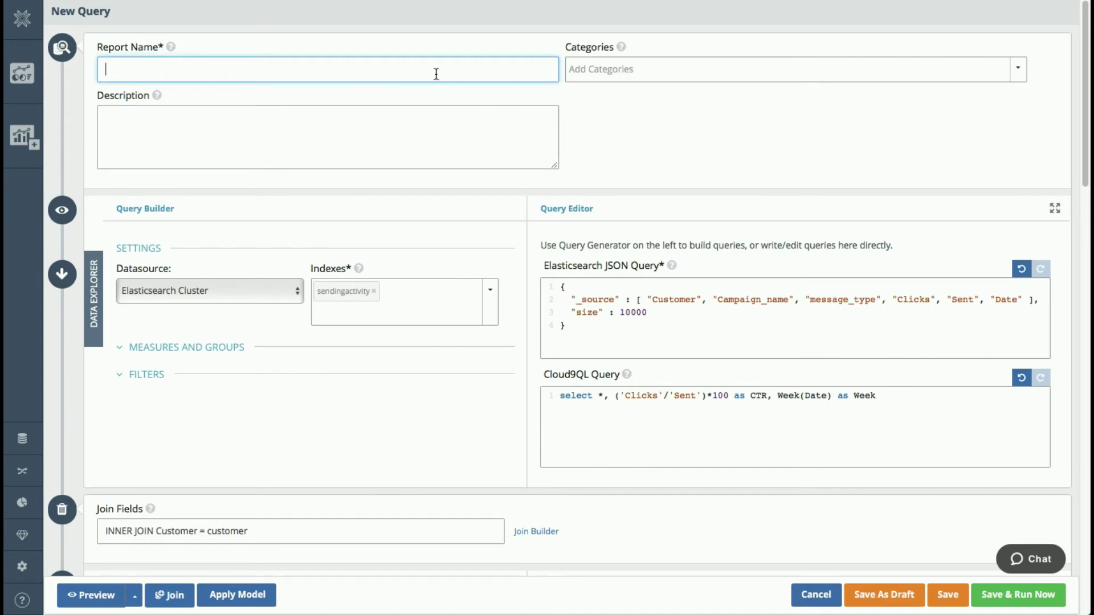
pyautogui.write('Campaign Report')
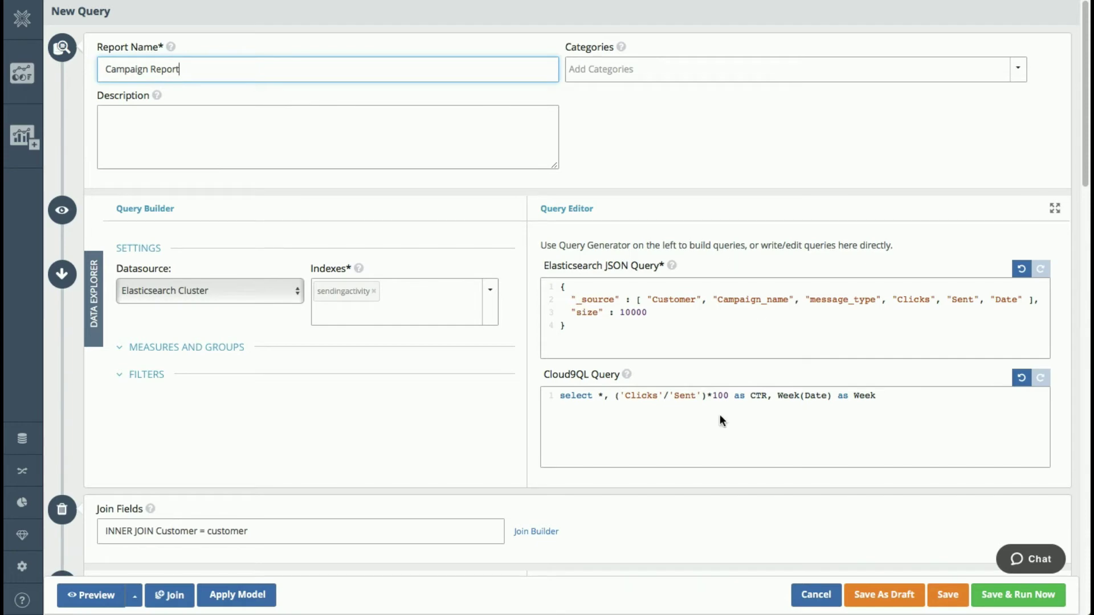
pyautogui.click(1004, 597)
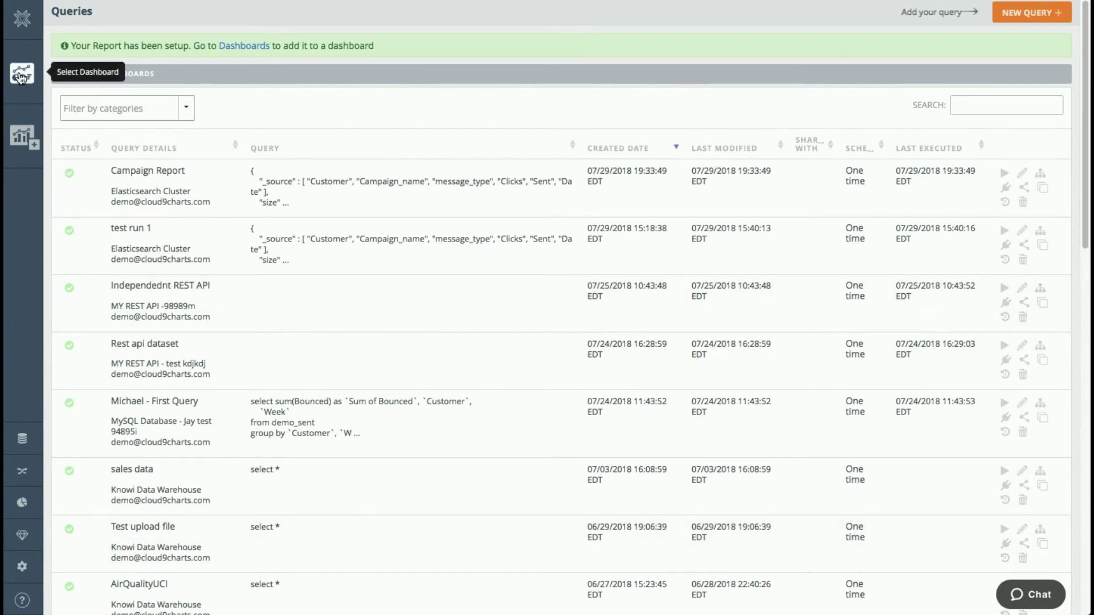
# - Create a new dashboard titled 'Campaign Report' from the dashboard list
pyautogui.click(21, 74)
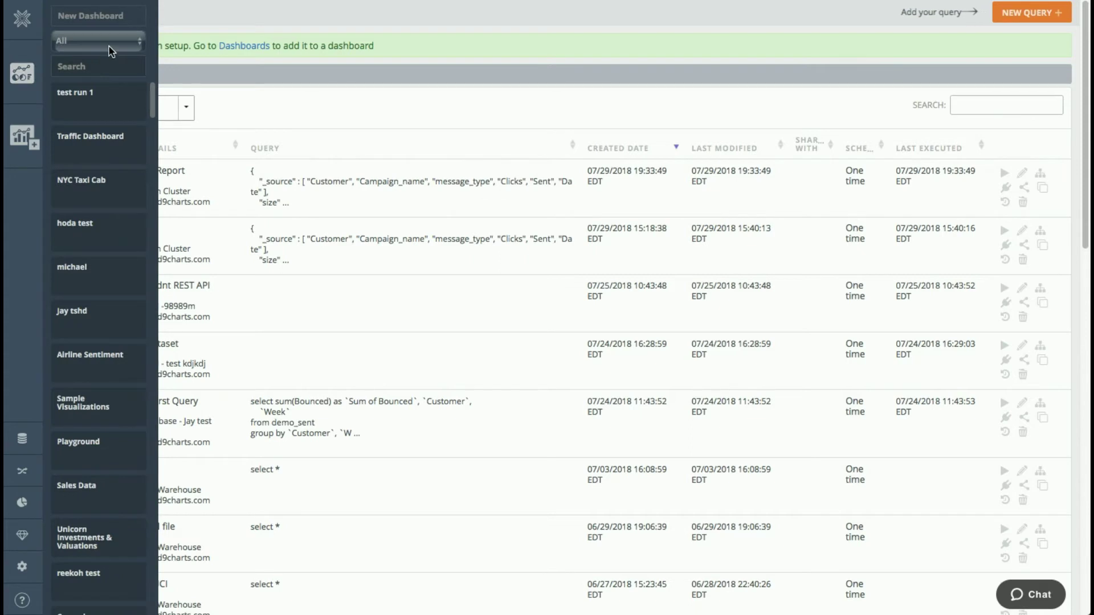
pyautogui.click(97, 16)
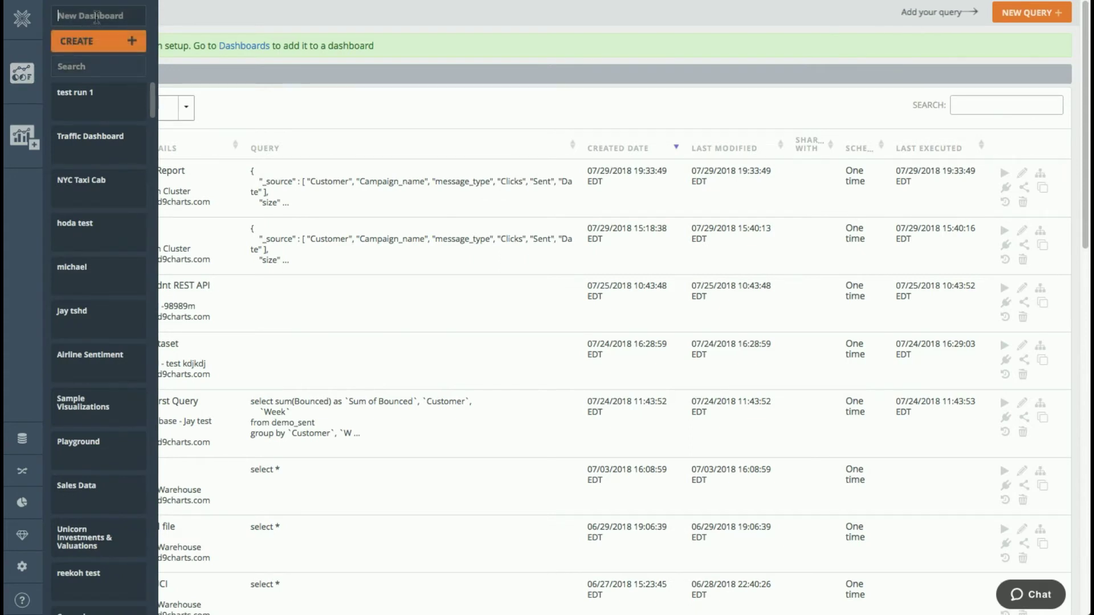
pyautogui.write('Campaign Report')
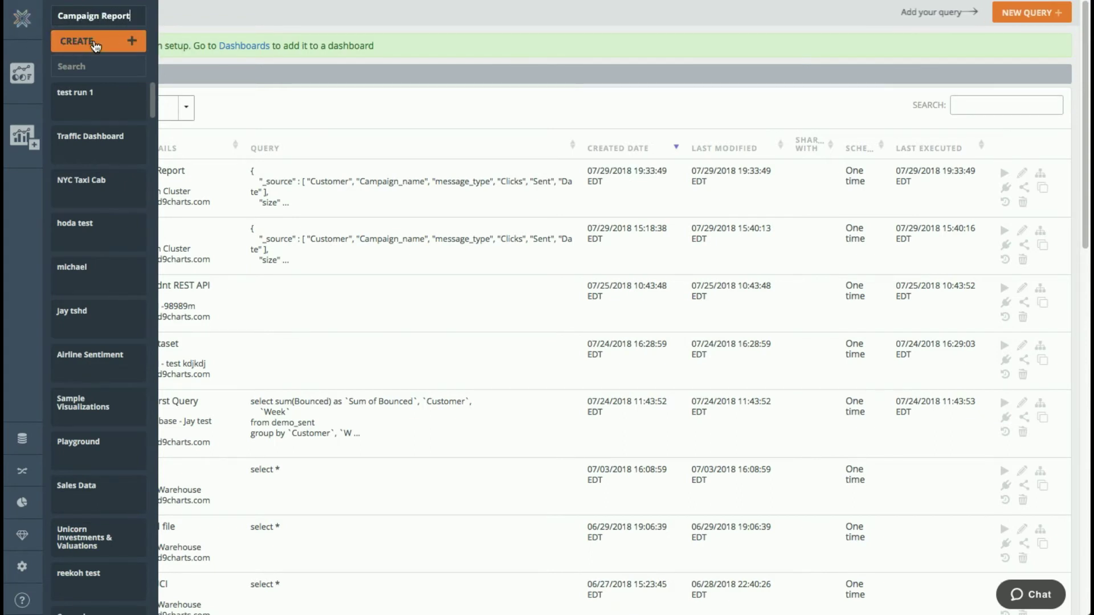
pyautogui.click(95, 45)
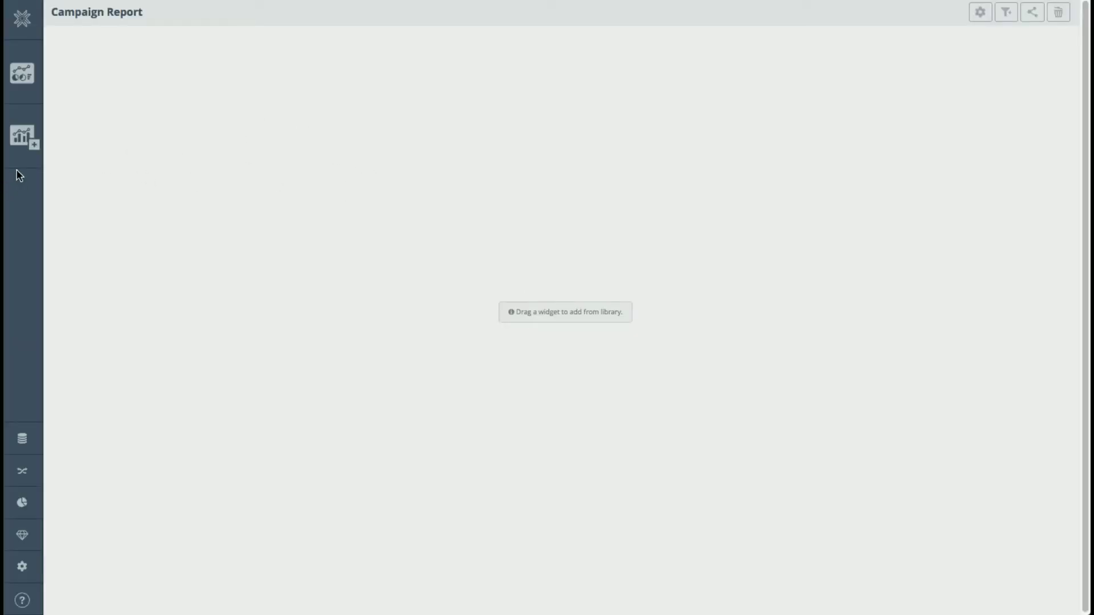
# - Place the Campaign Report widget from the library and stretch it to the dashboard's right edge
pyautogui.click(20, 142)
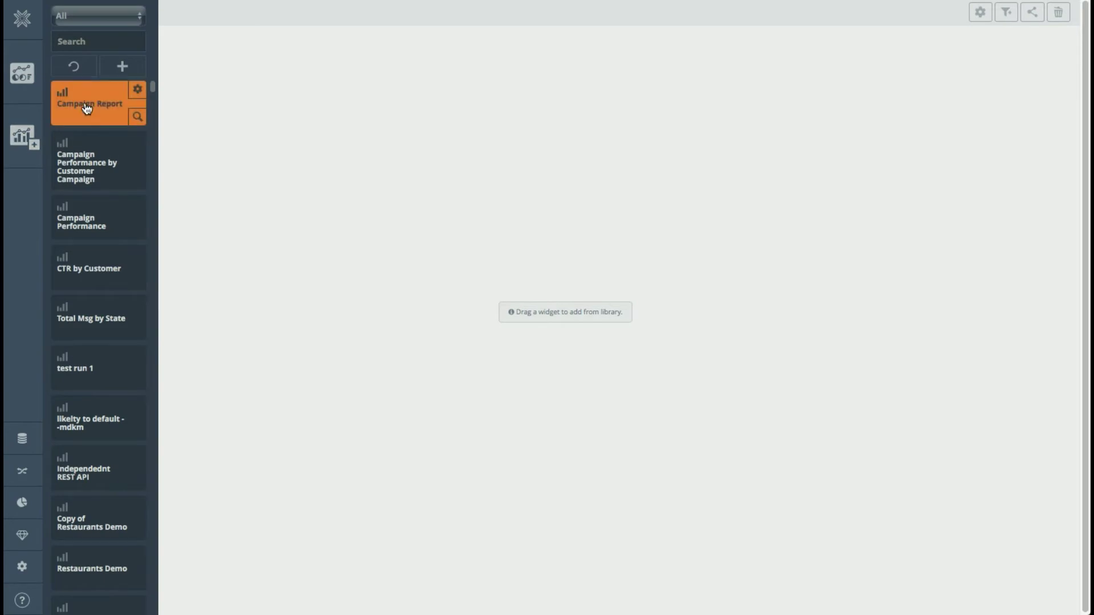
pyautogui.moveTo(87, 107); pyautogui.dragTo(242, 112)
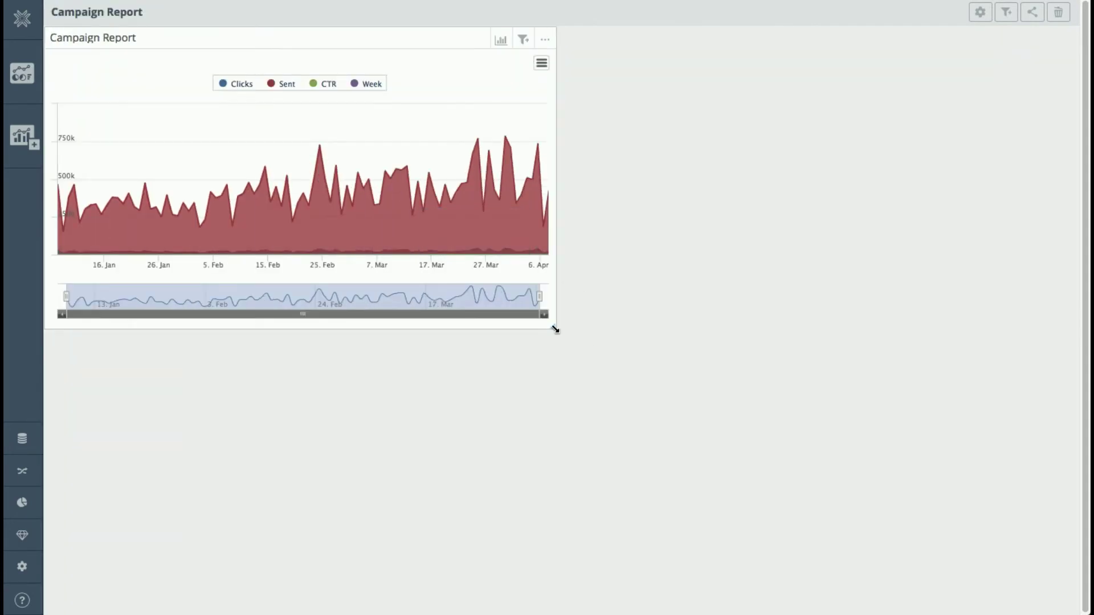
pyautogui.moveTo(553, 326); pyautogui.dragTo(962, 340)
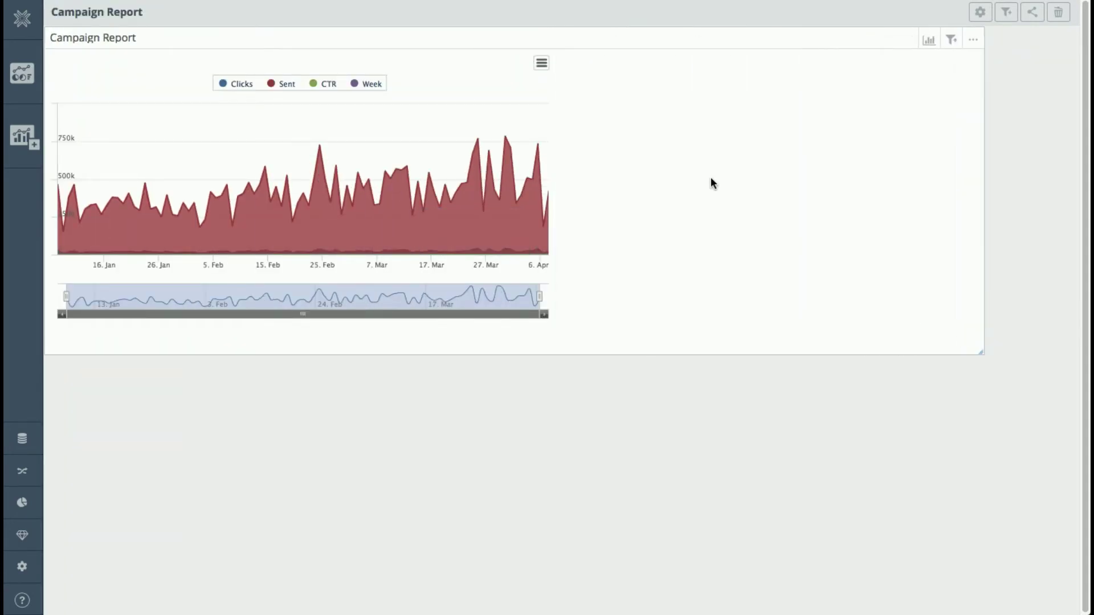
pyautogui.moveTo(776, 178)
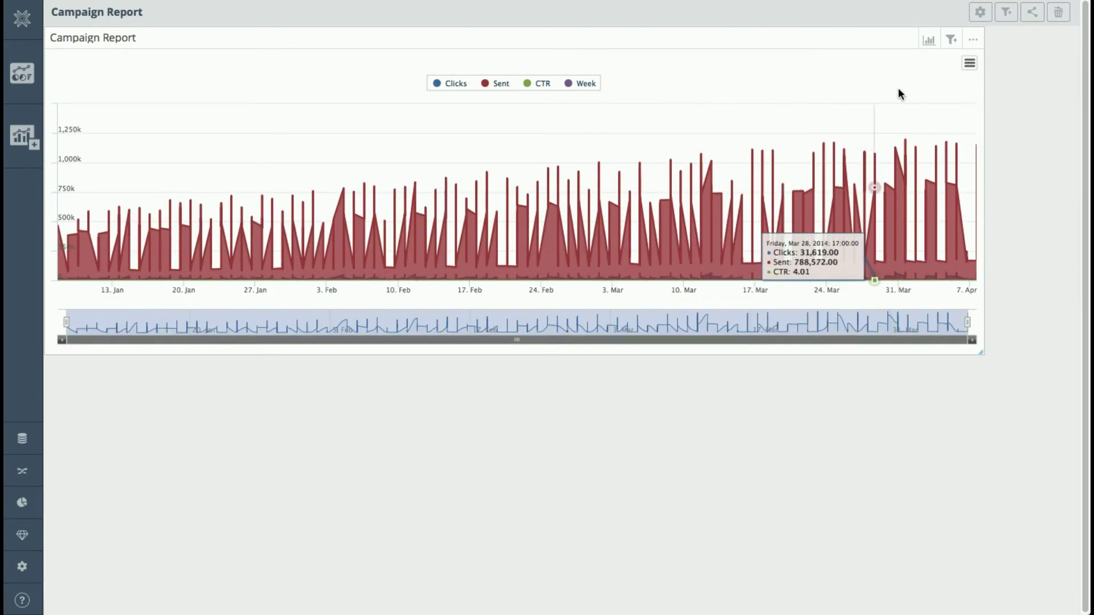
# - Change the Campaign Report widget's visualization type to Data Grid and save it
pyautogui.click(973, 45)
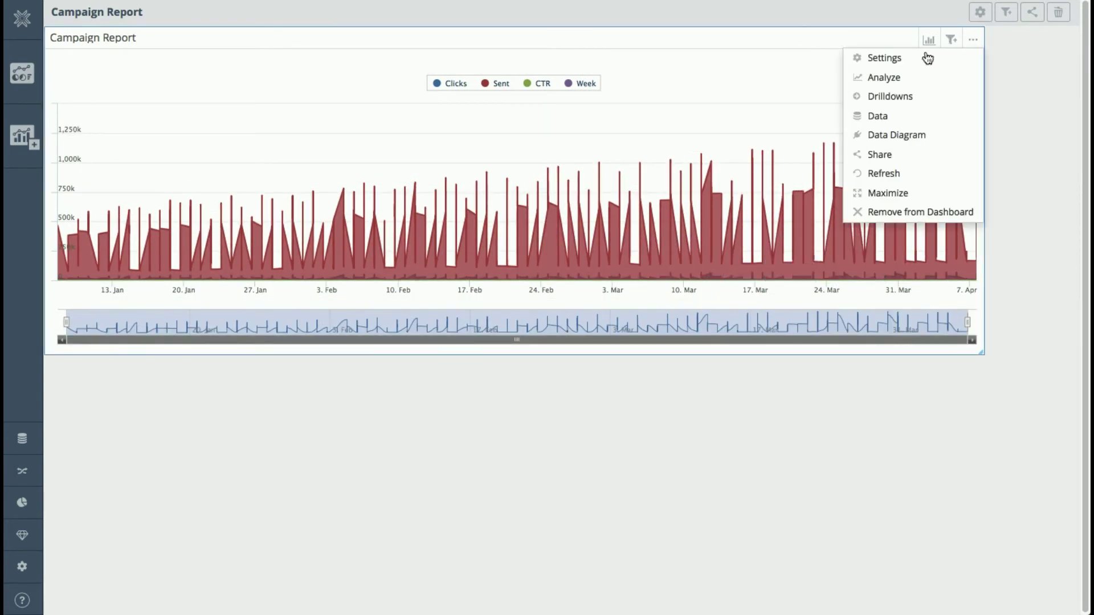
pyautogui.click(886, 55)
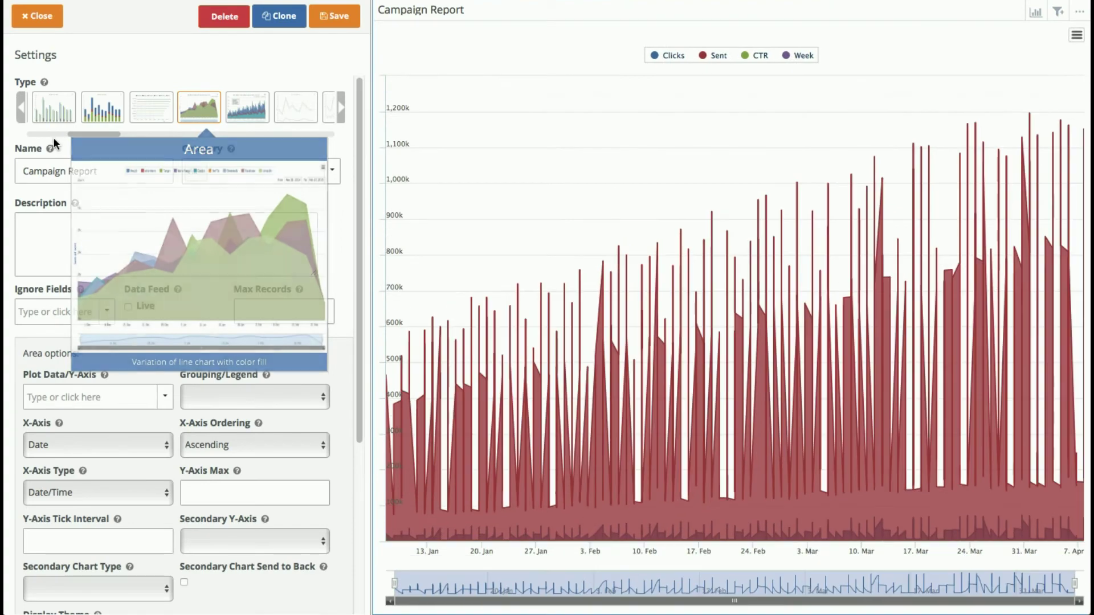
pyautogui.moveTo(94, 134); pyautogui.dragTo(41, 140)
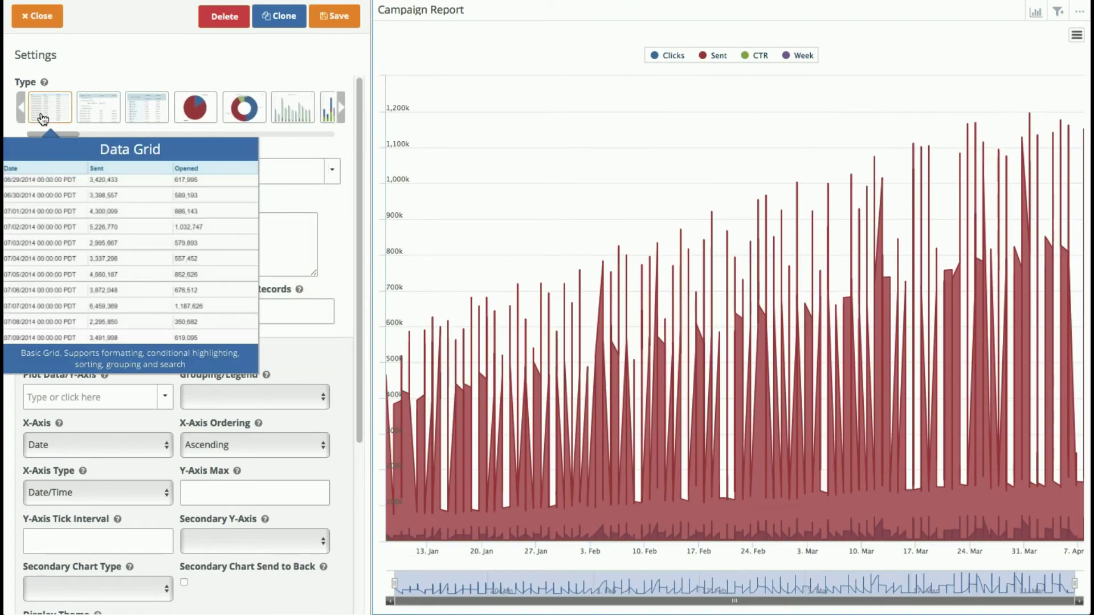
pyautogui.moveTo(225, 122)
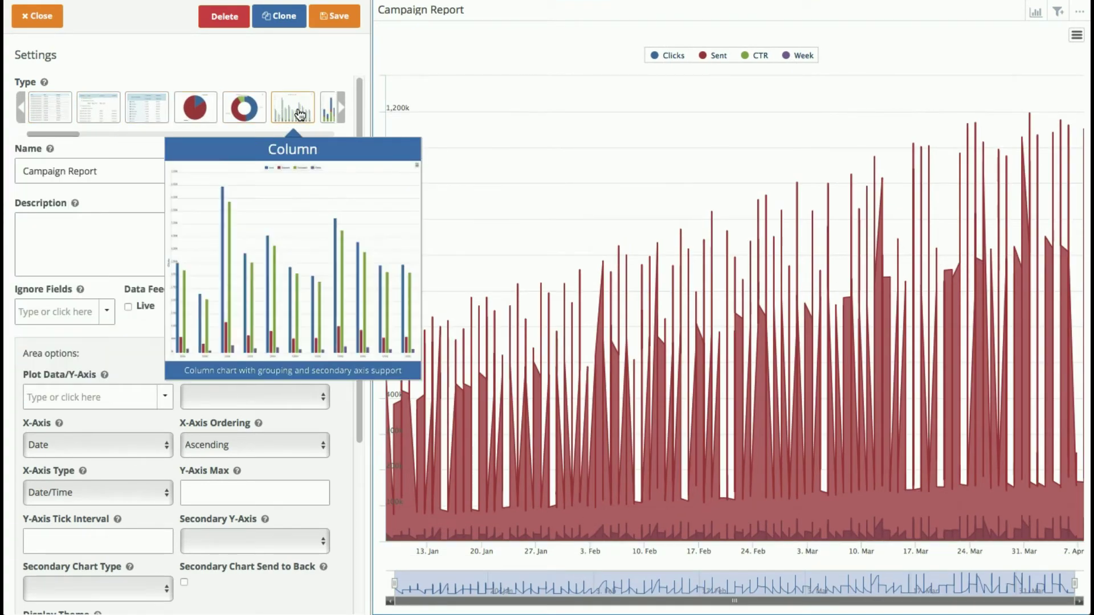
pyautogui.click(63, 112)
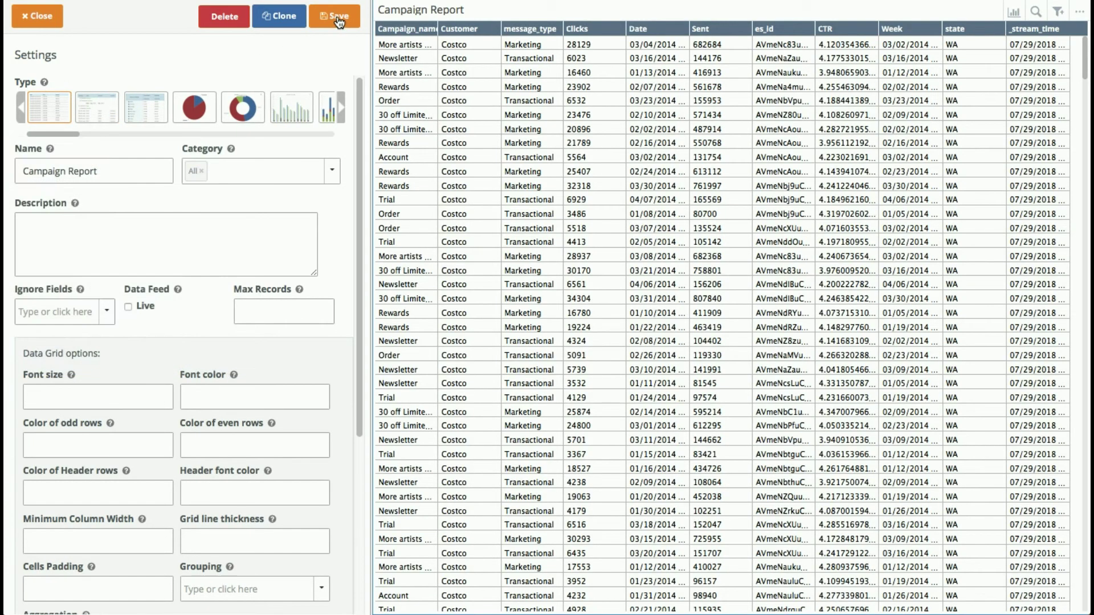
pyautogui.click(334, 17)
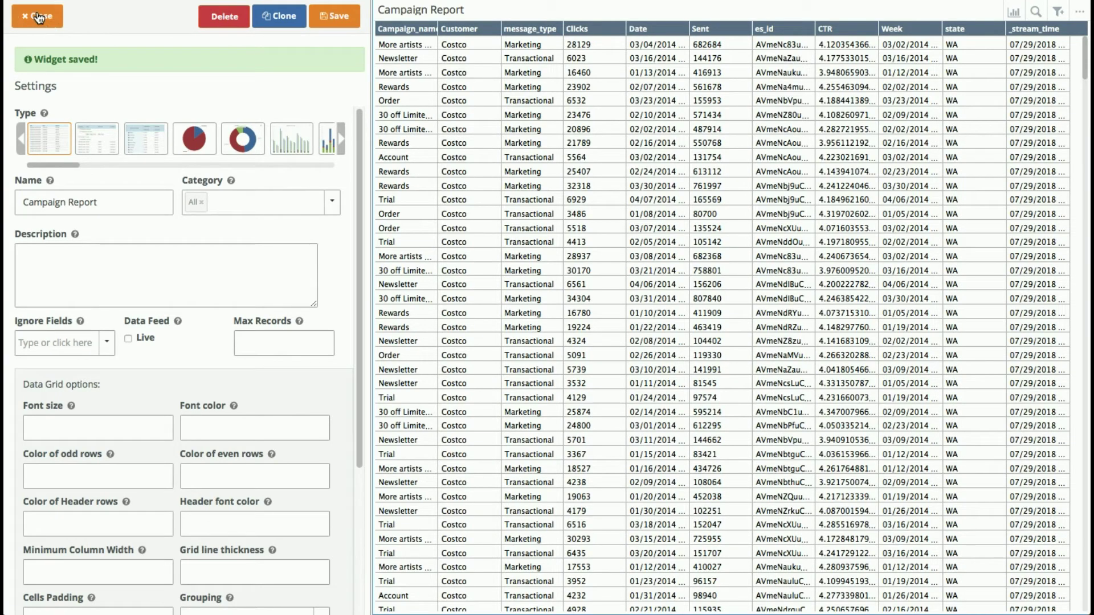
# - Close the editor, open the widget in Analyze, and group its 541 rows by Customer
pyautogui.click(38, 17)
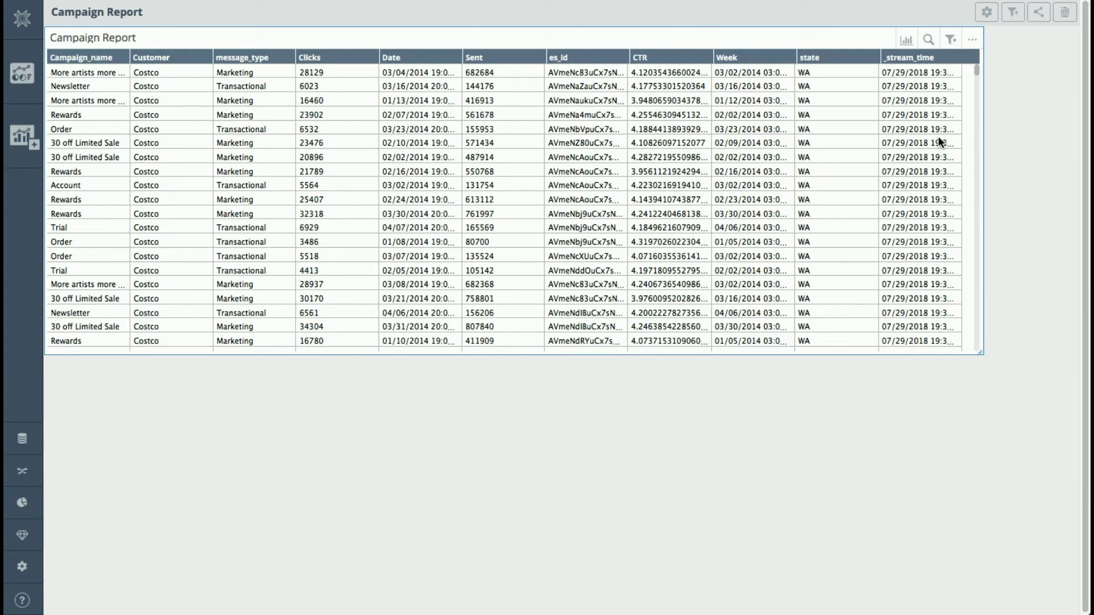
pyautogui.click(972, 41)
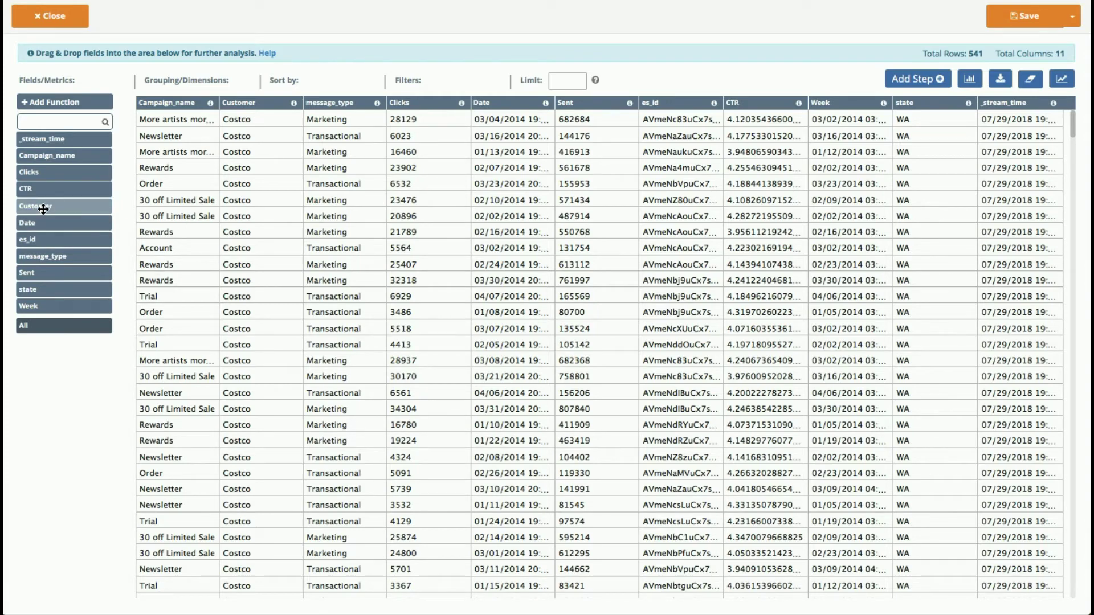
pyautogui.moveTo(44, 209); pyautogui.dragTo(170, 83)
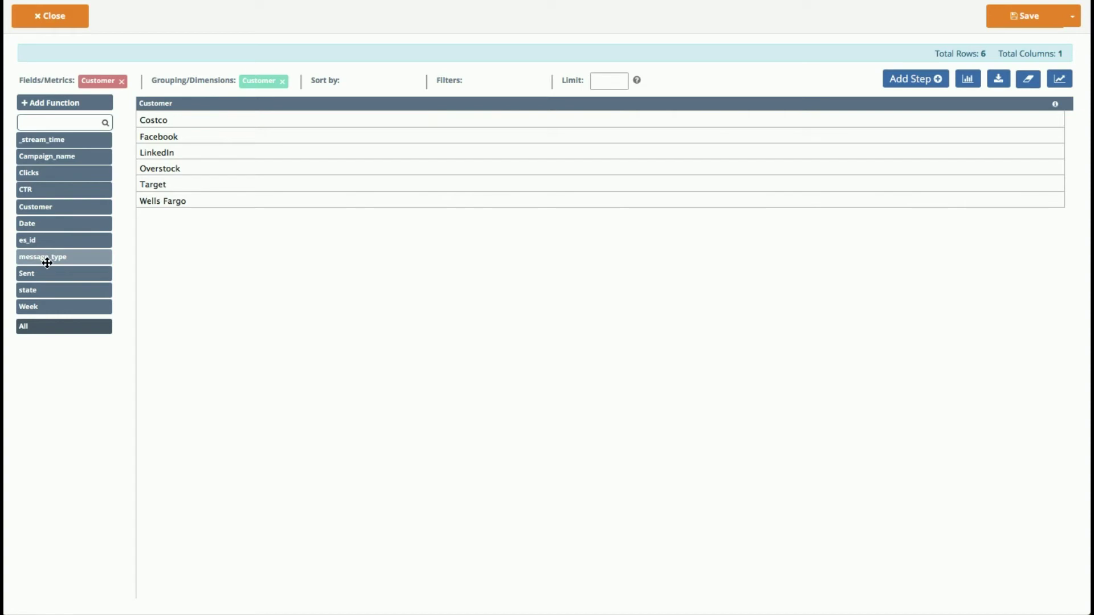
# - Add Sent as a summed metric renamed 'Total Sent'
pyautogui.moveTo(44, 275); pyautogui.dragTo(265, 85)
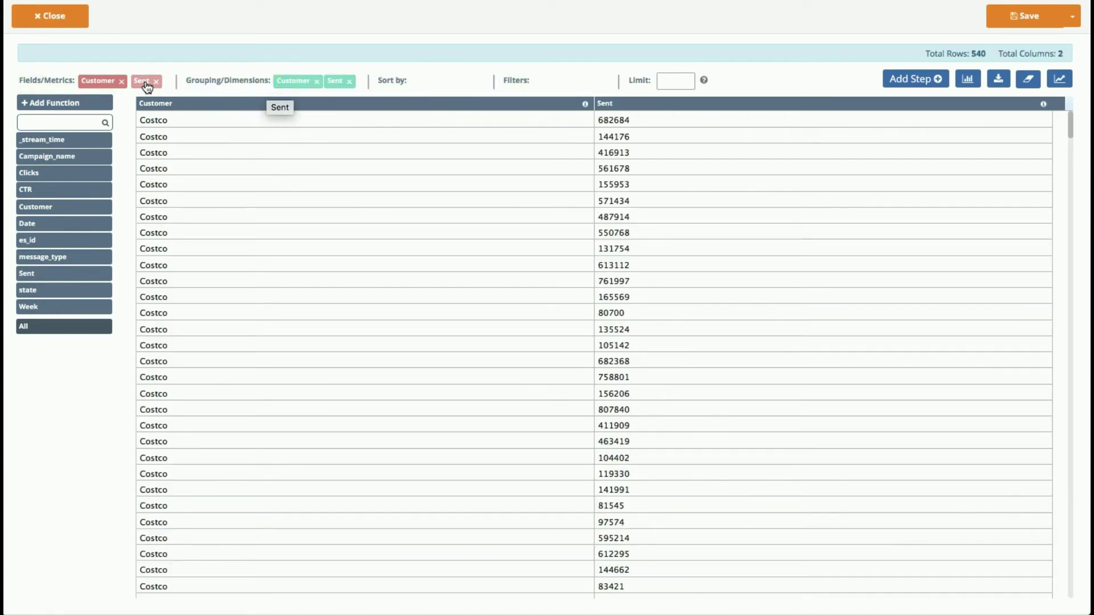
pyautogui.click(141, 81)
pyautogui.click(191, 185)
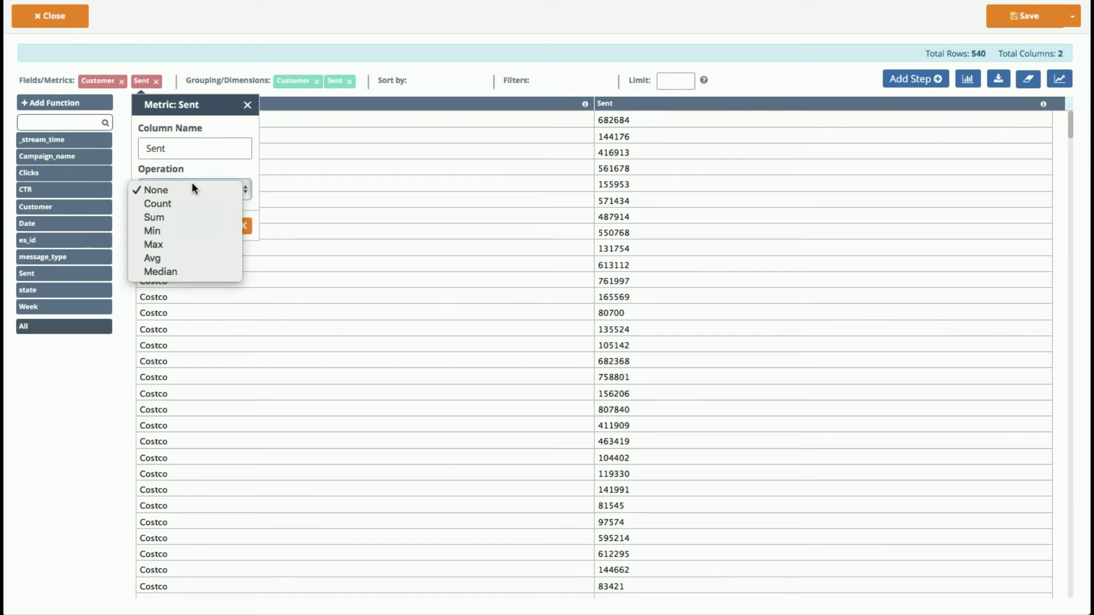
pyautogui.click(189, 216)
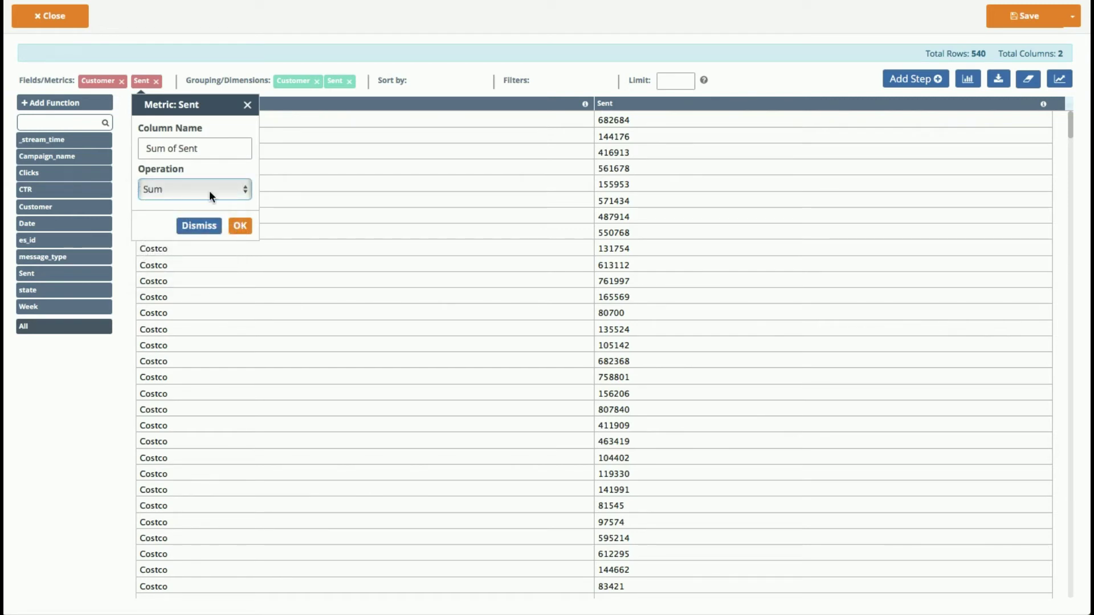
pyautogui.moveTo(179, 149); pyautogui.dragTo(144, 150)
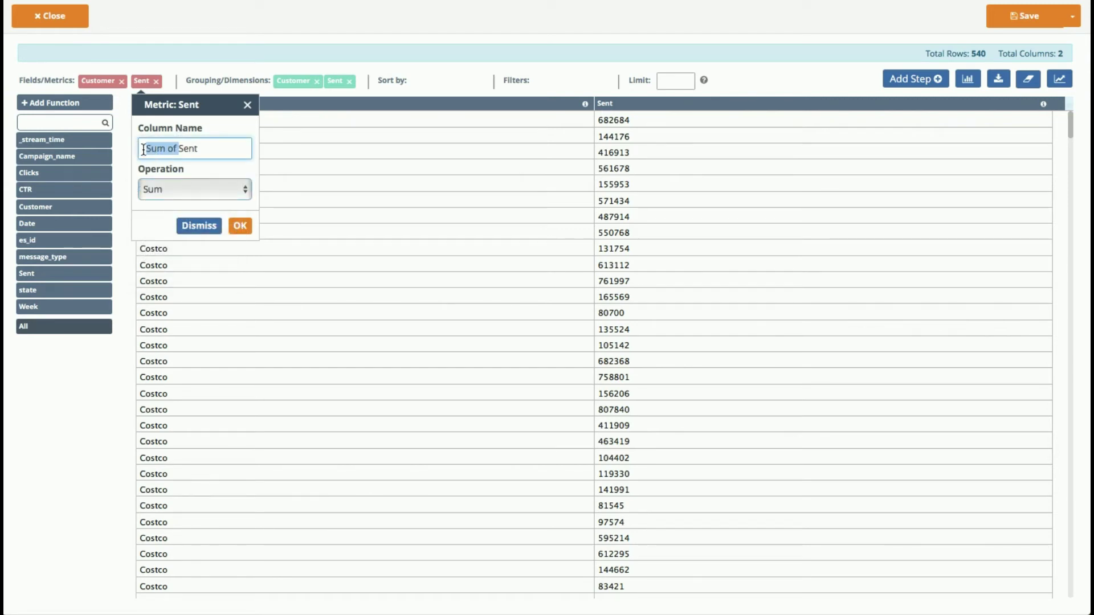
pyautogui.write('Total')
pyautogui.click(241, 226)
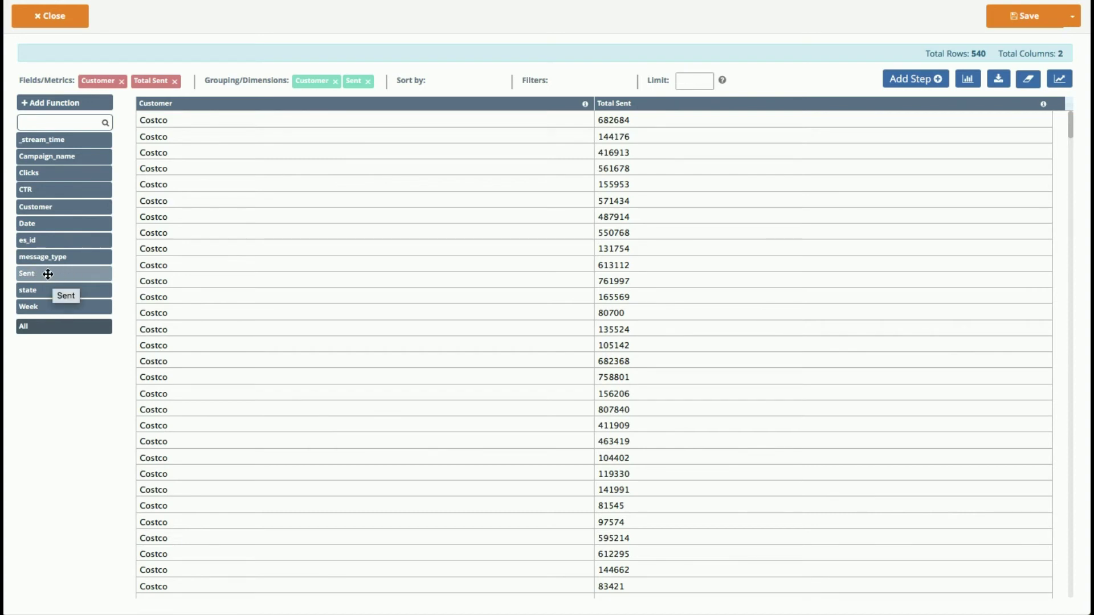
# - Add Clicks as a summed metric renamed 'Total Clicks' and also group by Week without date bucketing
pyautogui.moveTo(49, 172); pyautogui.dragTo(191, 77)
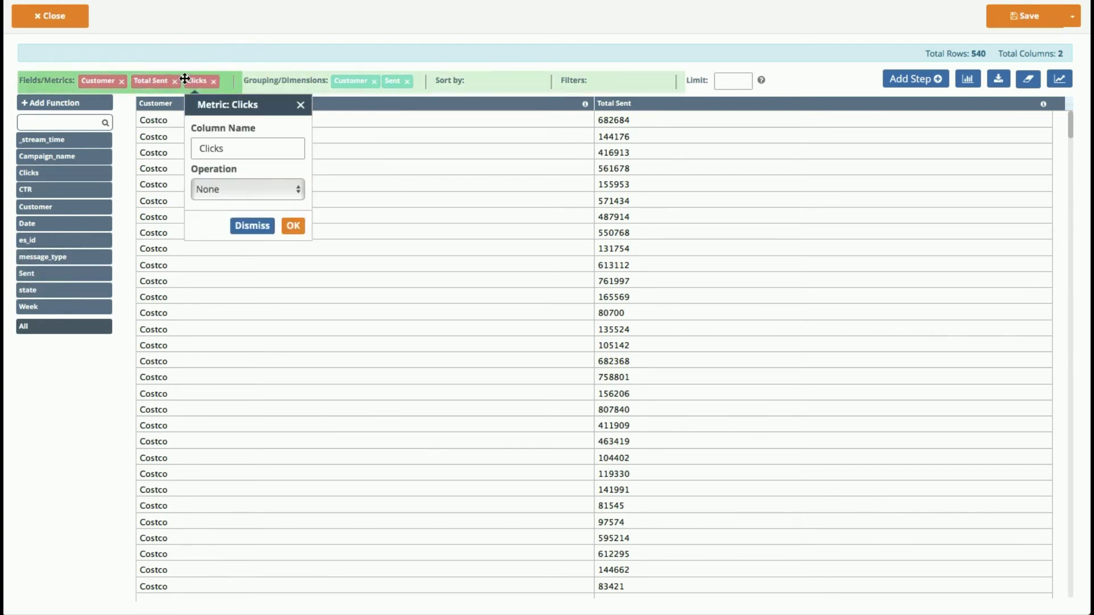
pyautogui.click(247, 188)
pyautogui.click(235, 214)
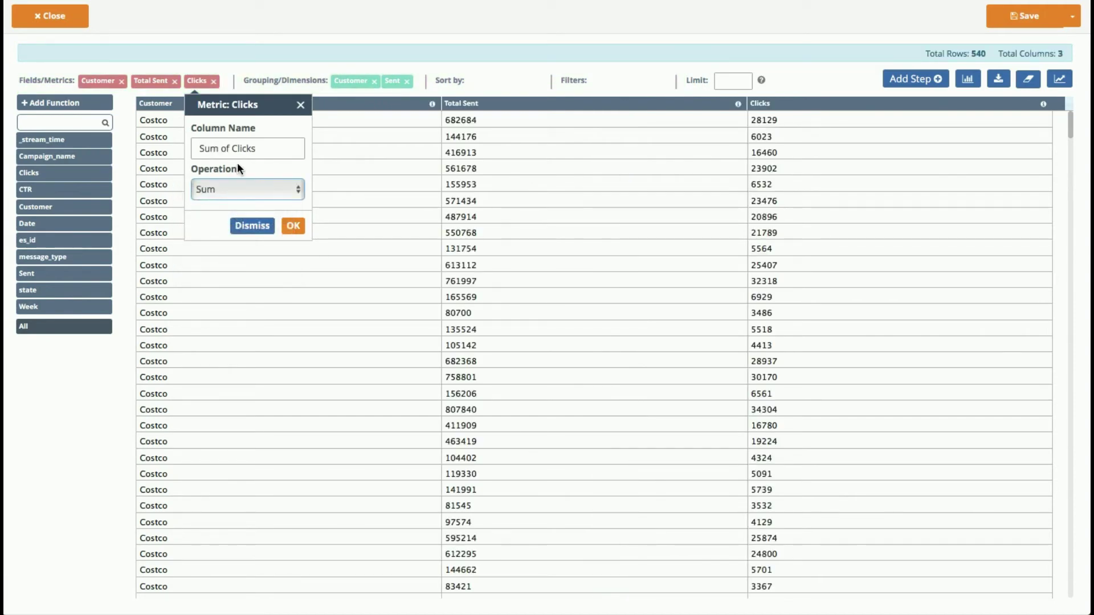
pyautogui.moveTo(234, 151); pyautogui.dragTo(192, 150)
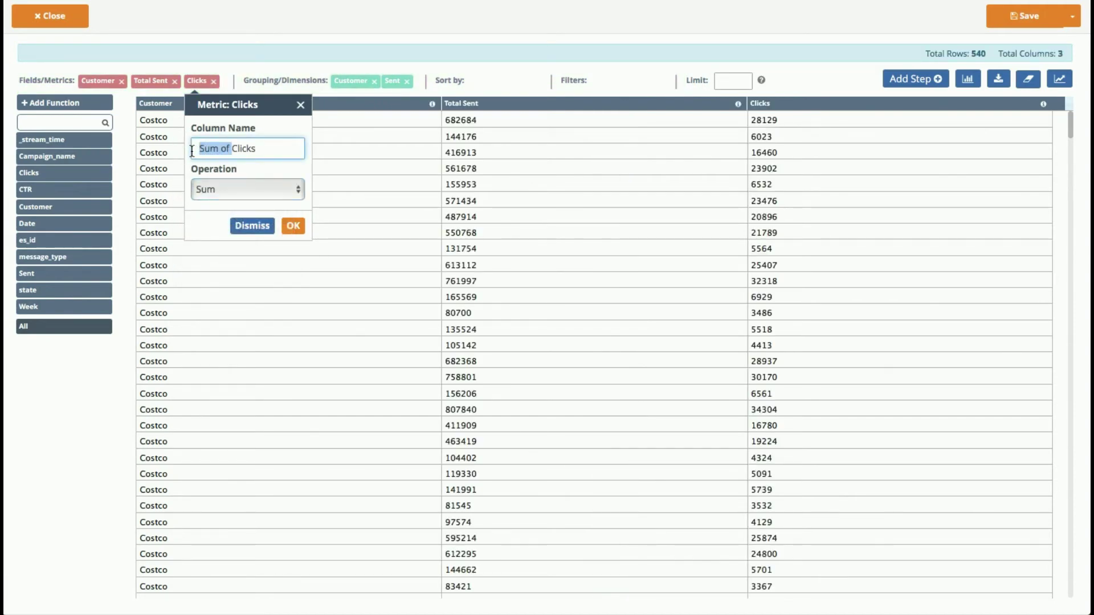
pyautogui.write('Total')
pyautogui.click(293, 227)
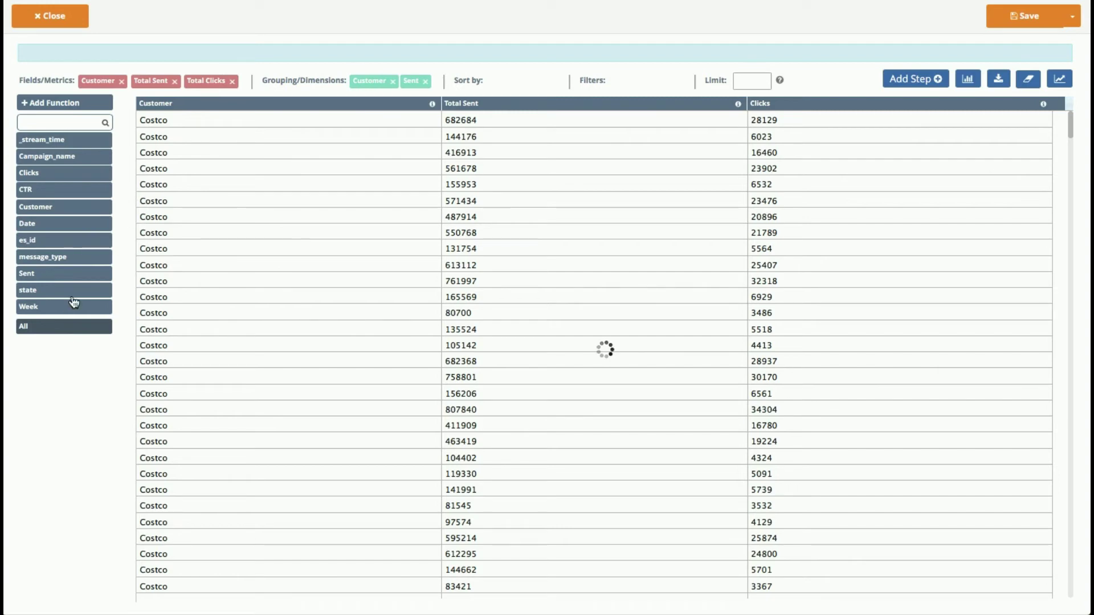
pyautogui.moveTo(64, 304); pyautogui.dragTo(393, 84)
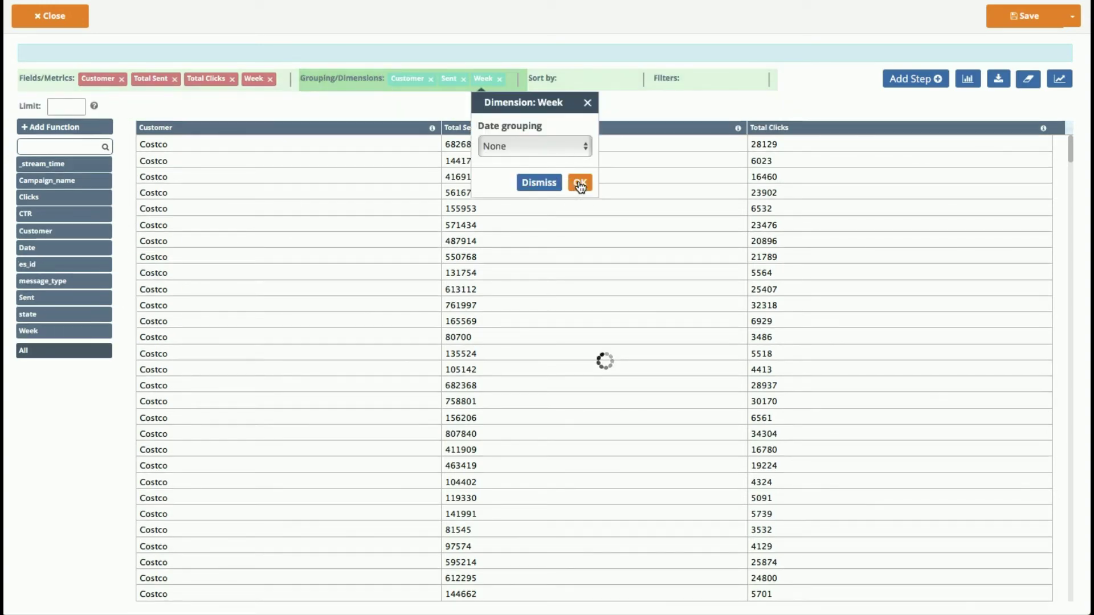
pyautogui.click(579, 181)
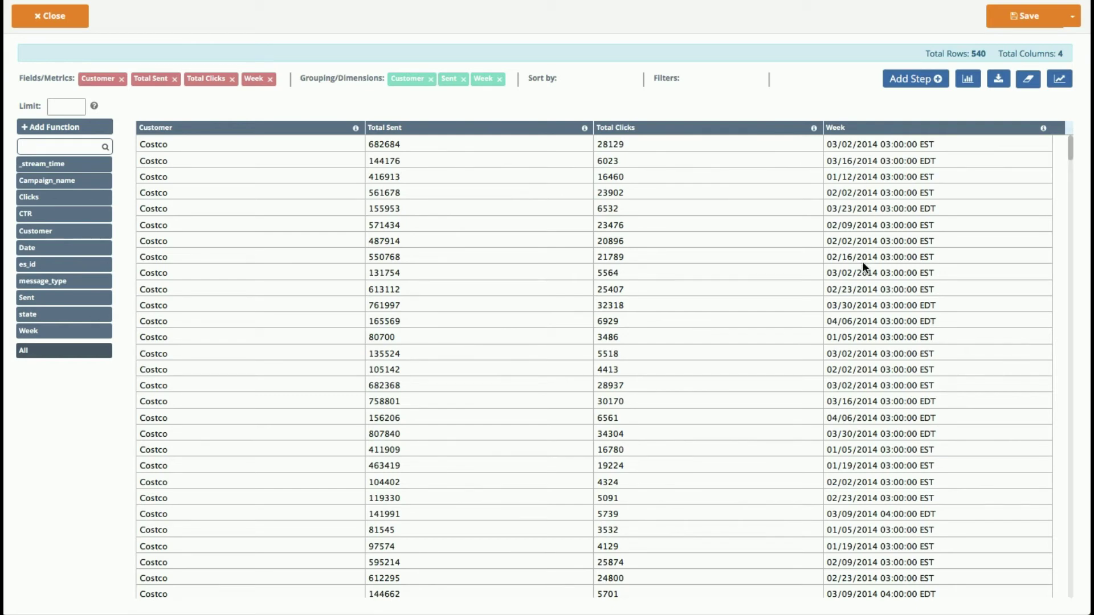
pyautogui.click(1060, 81)
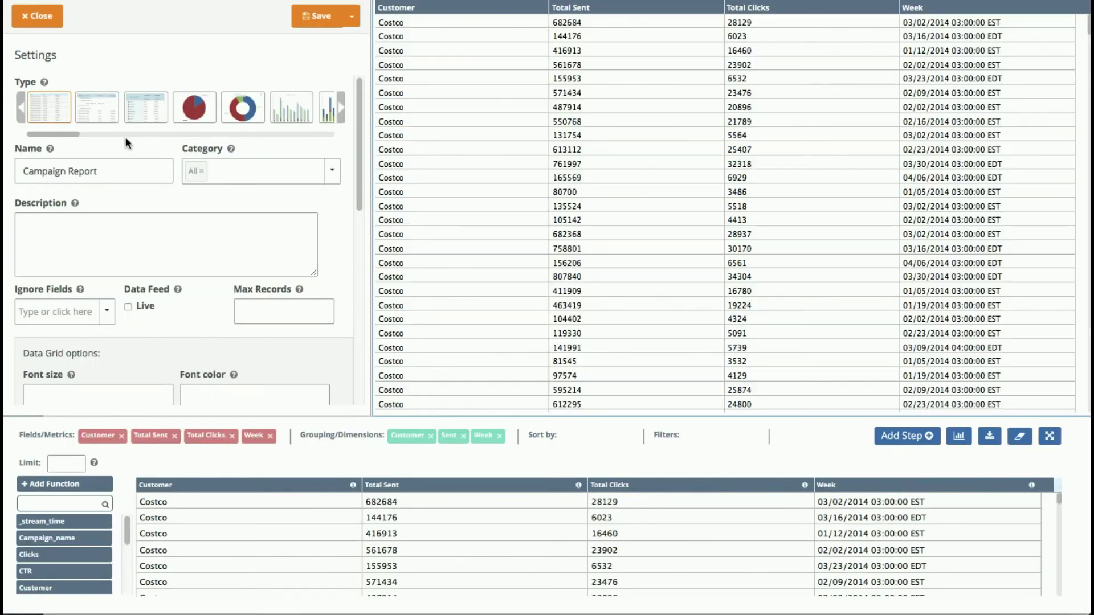
# - Make the report a stacked column chart with Total Sent as the Y-axis values
pyautogui.moveTo(66, 137); pyautogui.dragTo(107, 134)
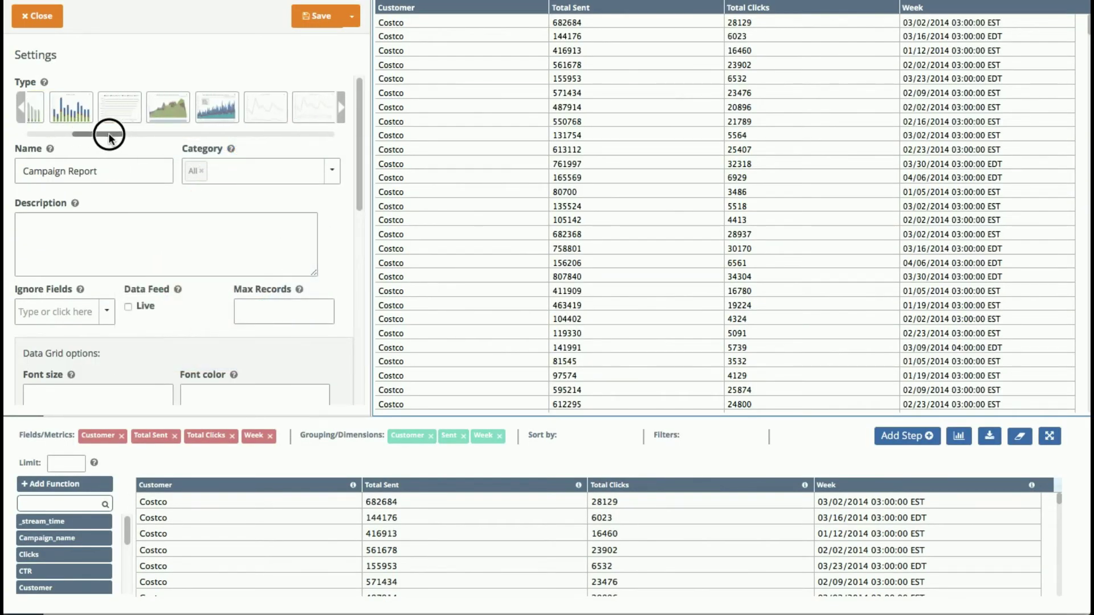
pyautogui.click(107, 116)
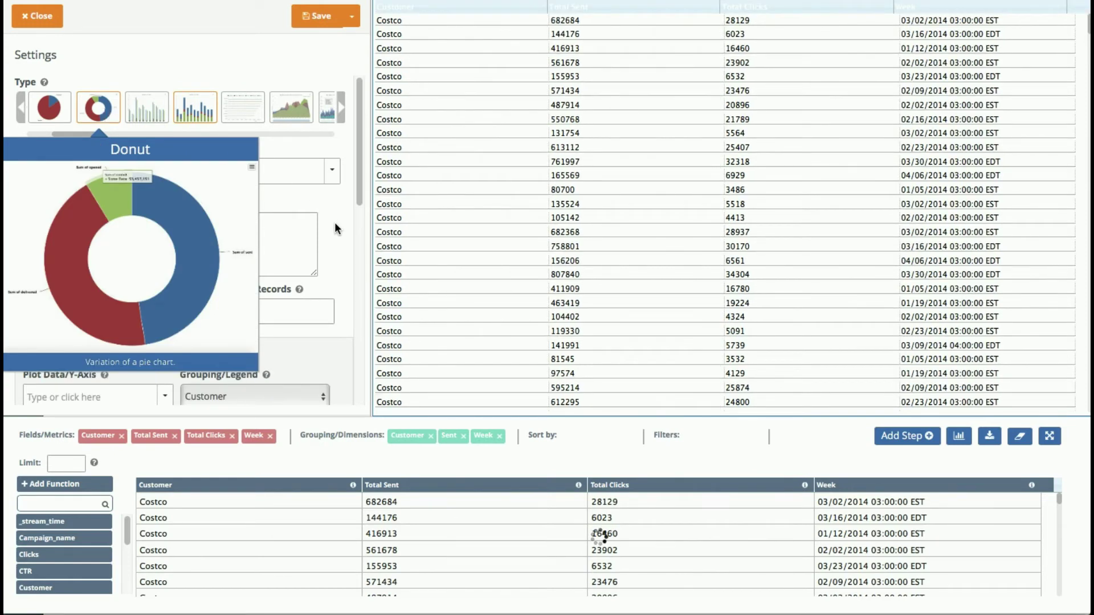
pyautogui.scroll(-2, 333, 216)
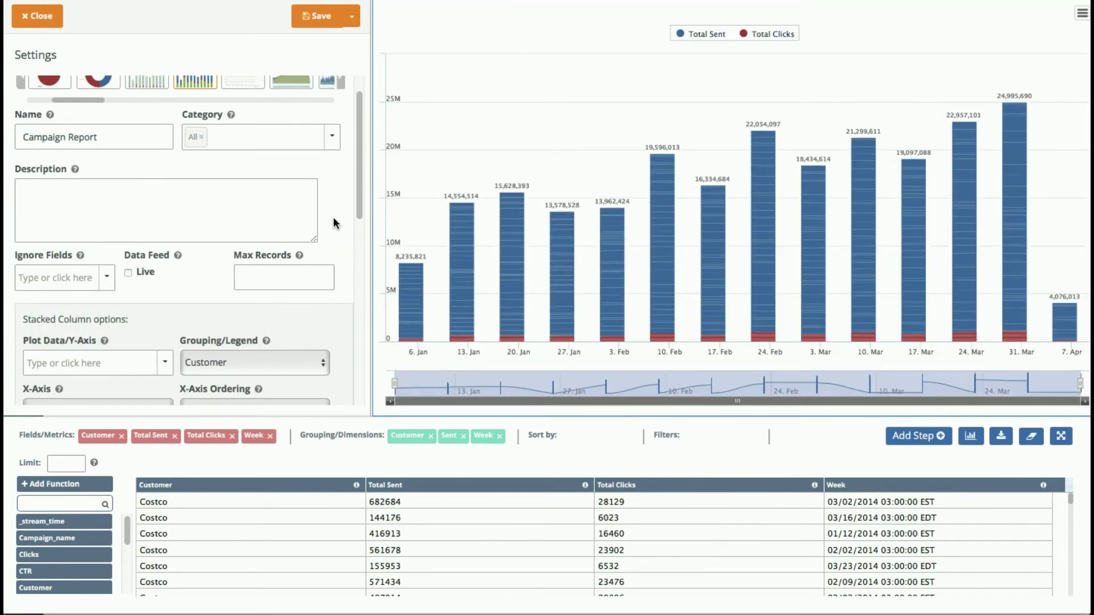
pyautogui.scroll(-3, 321, 259)
pyautogui.click(165, 260)
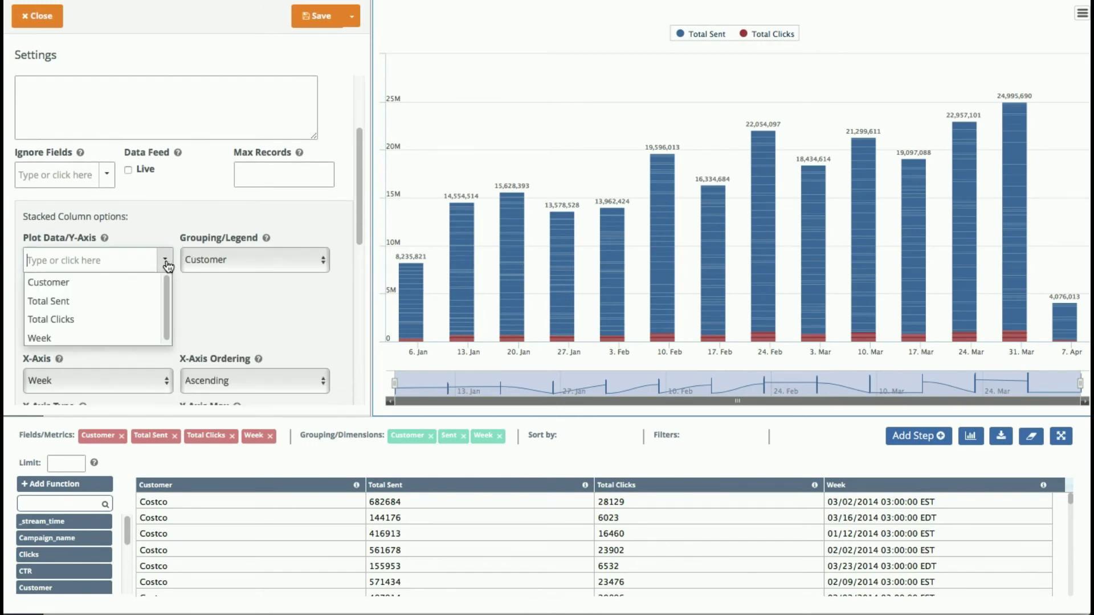
pyautogui.click(84, 303)
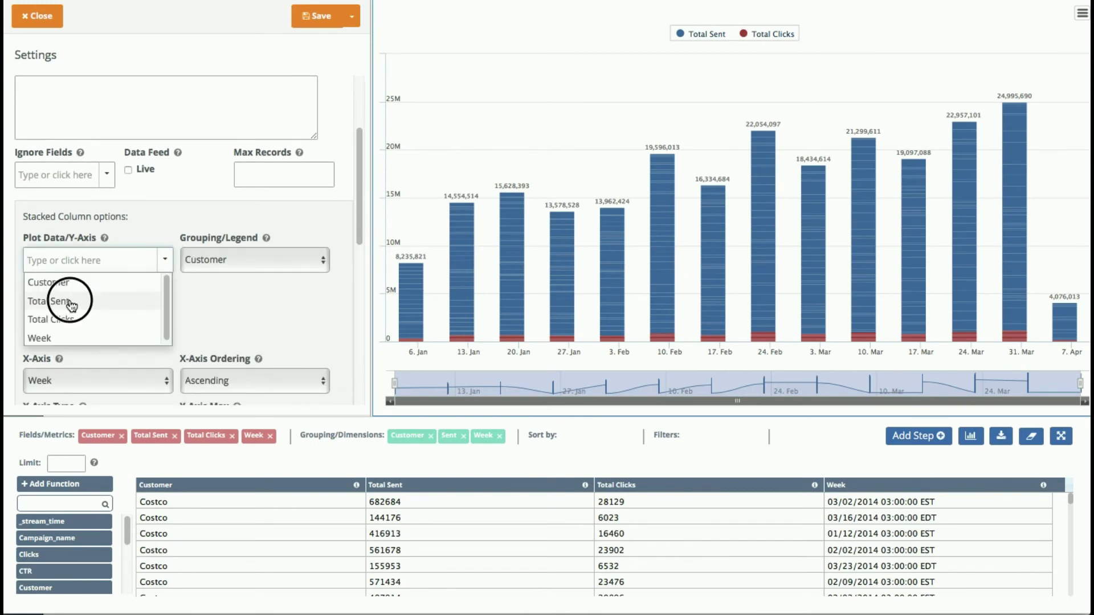
pyautogui.scroll(5, 290, 256)
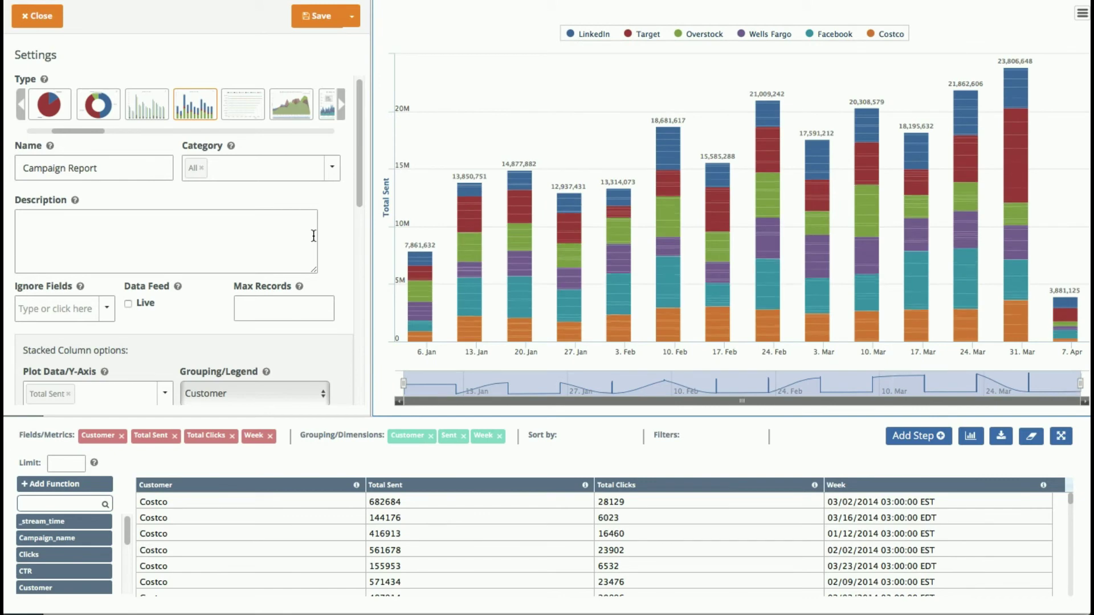
pyautogui.scroll(-6, 313, 235)
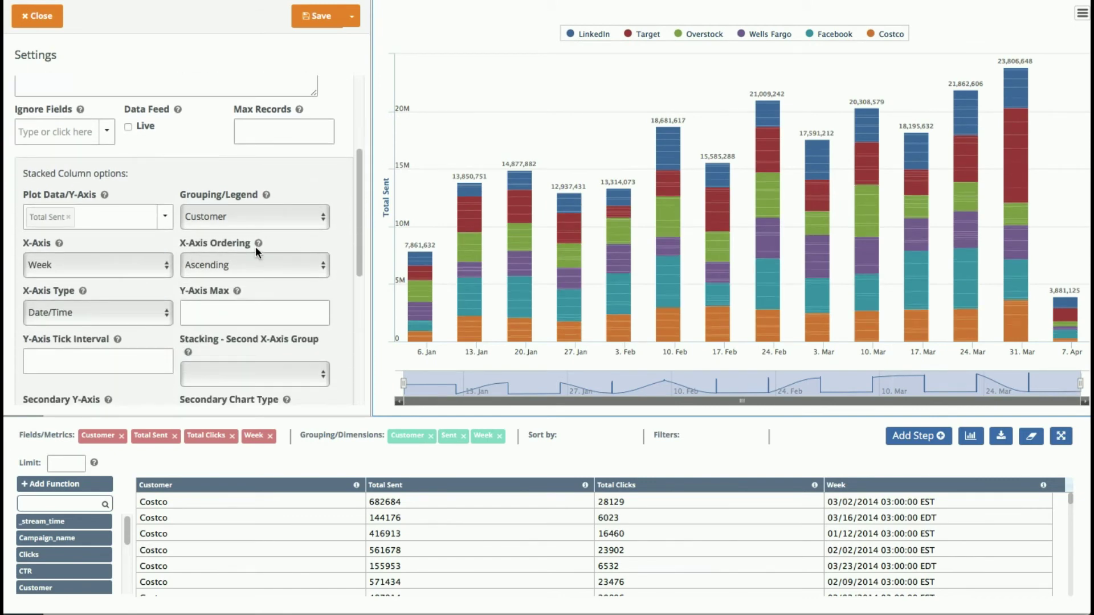
pyautogui.scroll(-1, 308, 253)
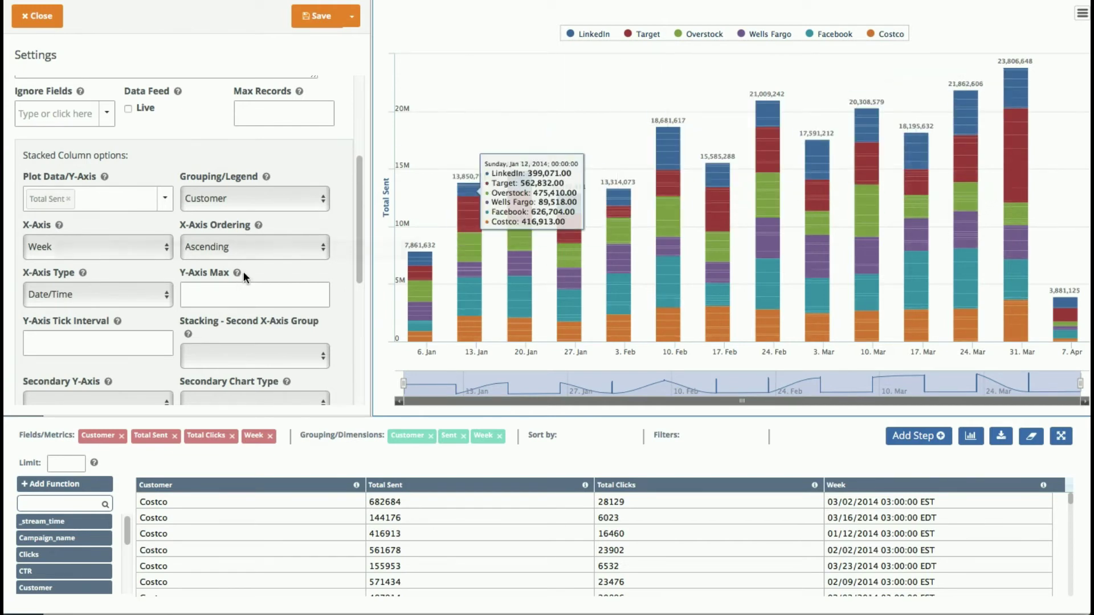
pyautogui.scroll(-3, 244, 271)
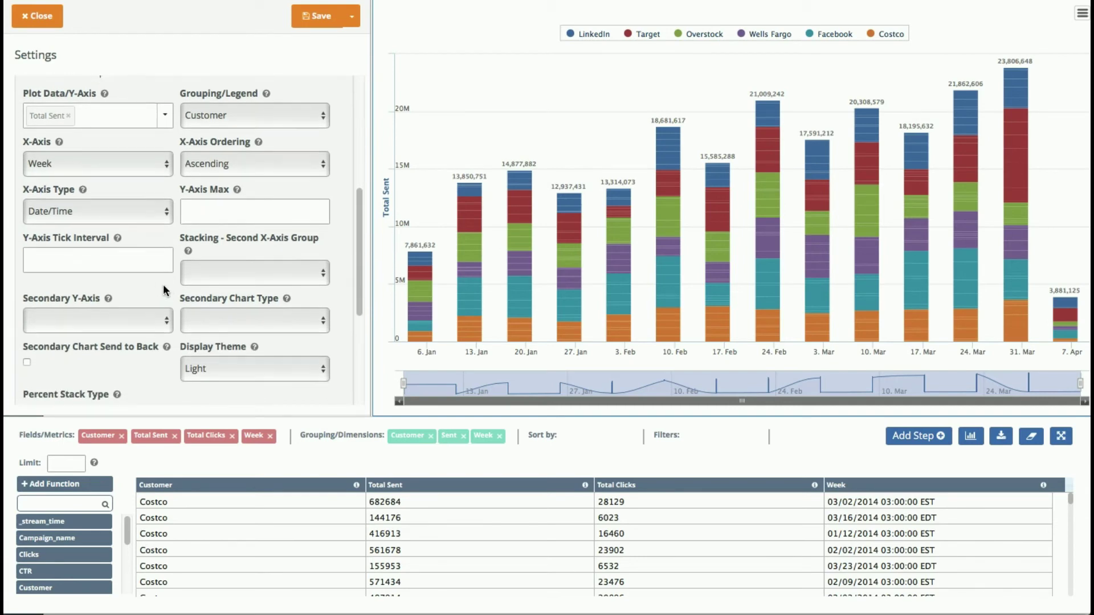
# - Set the Secondary Y-Axis to Total Clicks with Line as the secondary chart type
pyautogui.scroll(-1, 165, 291)
pyautogui.click(168, 310)
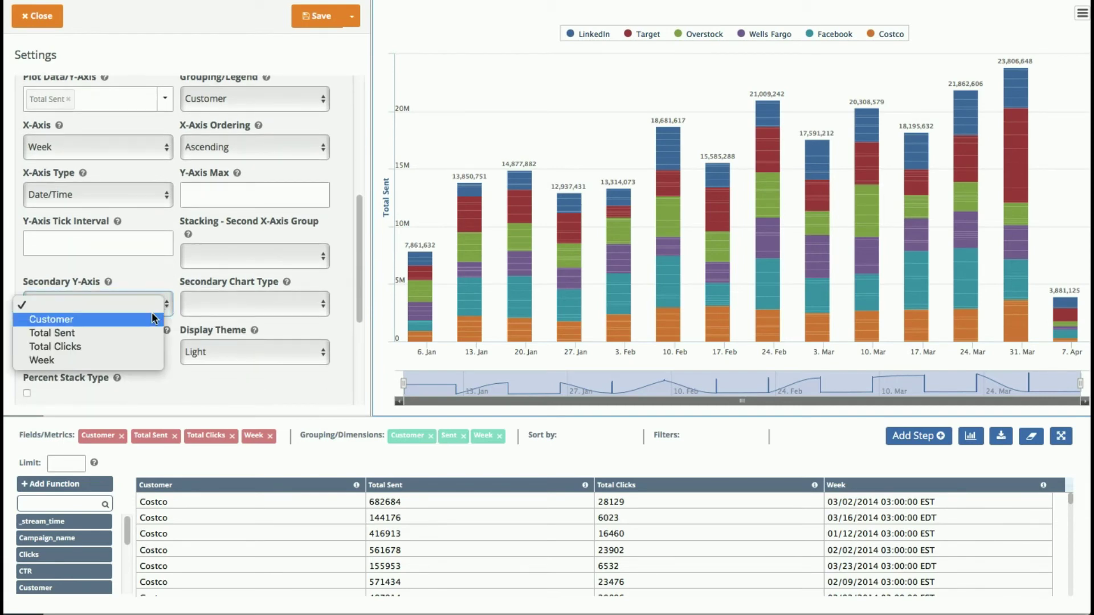
pyautogui.click(98, 345)
pyautogui.scroll(-10, 311, 336)
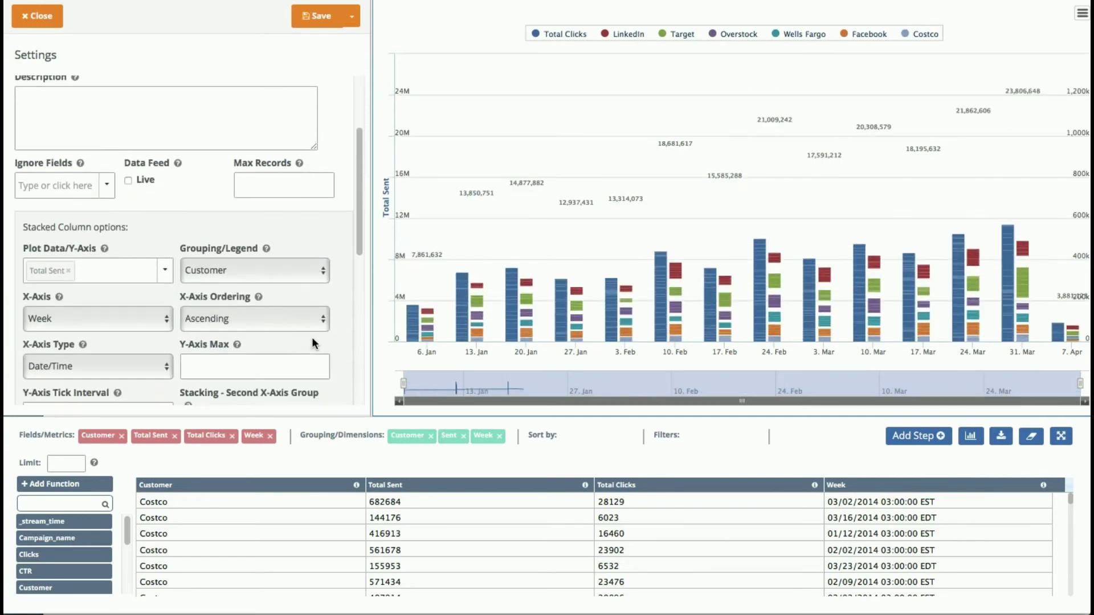
pyautogui.click(311, 272)
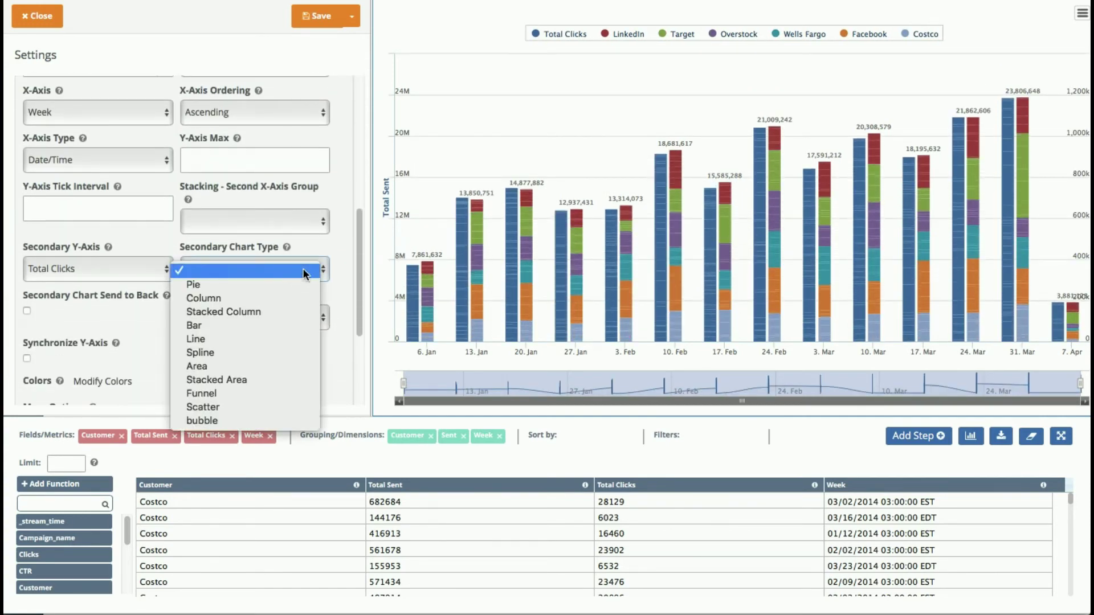
pyautogui.click(289, 339)
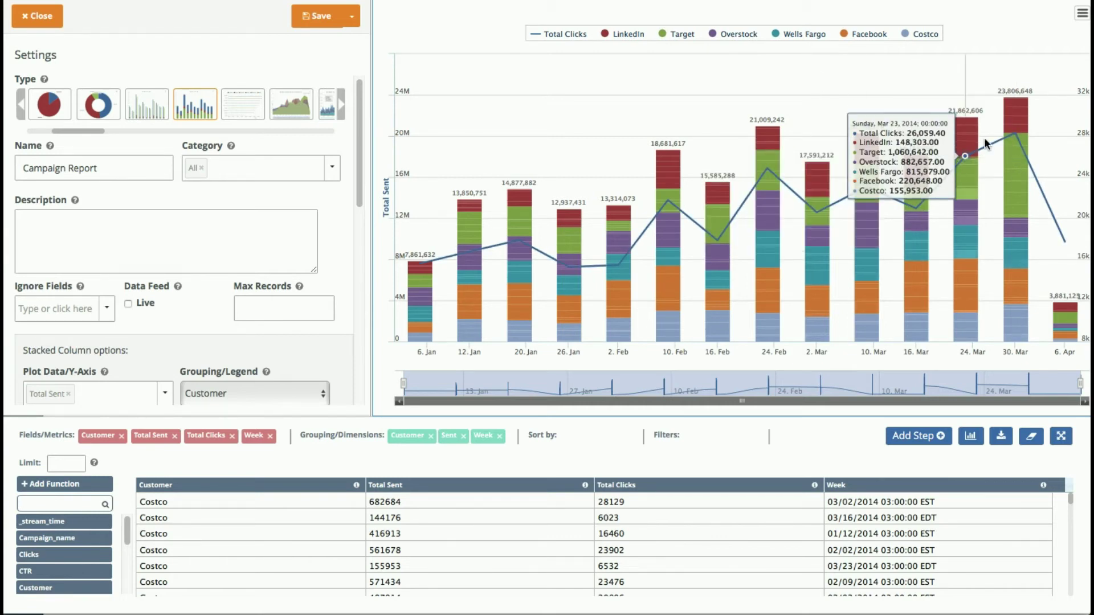
# - Clone the combo chart into a new widget 'Campaign Customer Performance' and place it on the dashboard
pyautogui.click(351, 16)
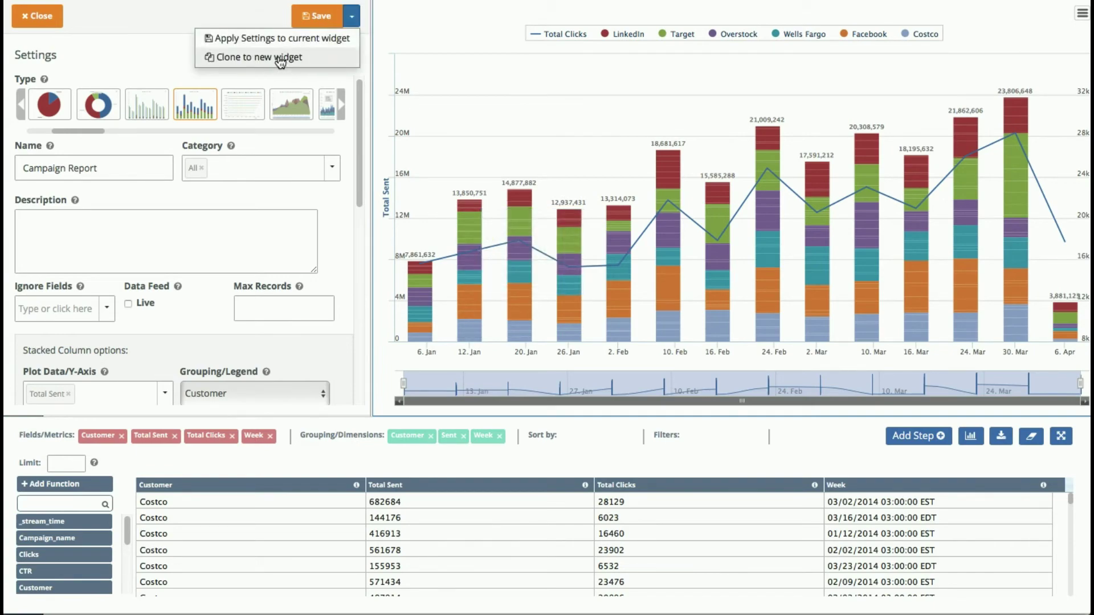
pyautogui.click(280, 59)
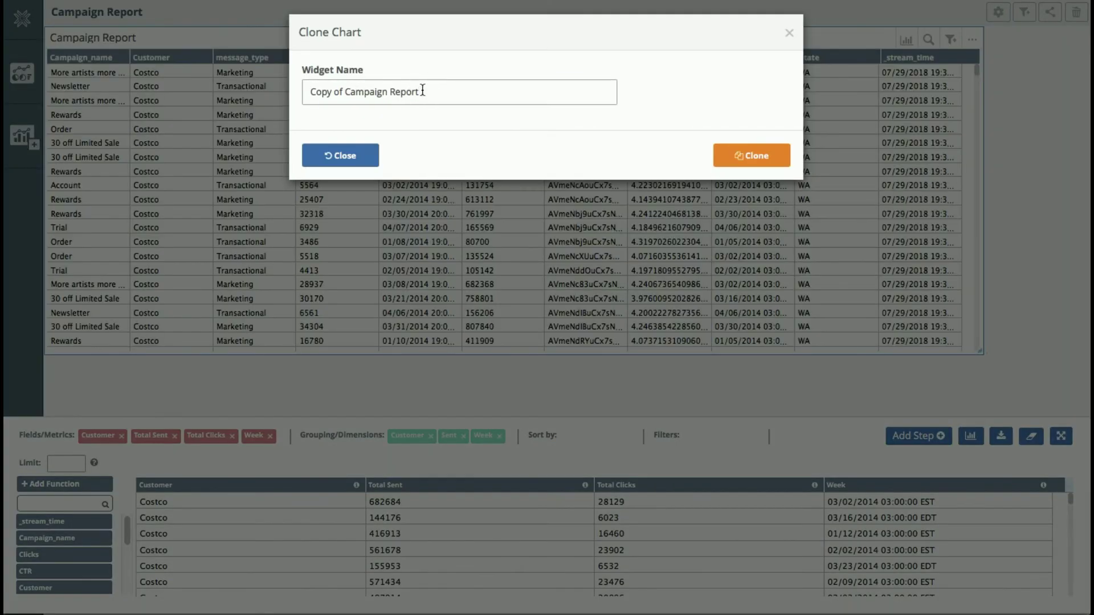
pyautogui.moveTo(422, 92); pyautogui.dragTo(284, 91)
pyautogui.write('Campaig')
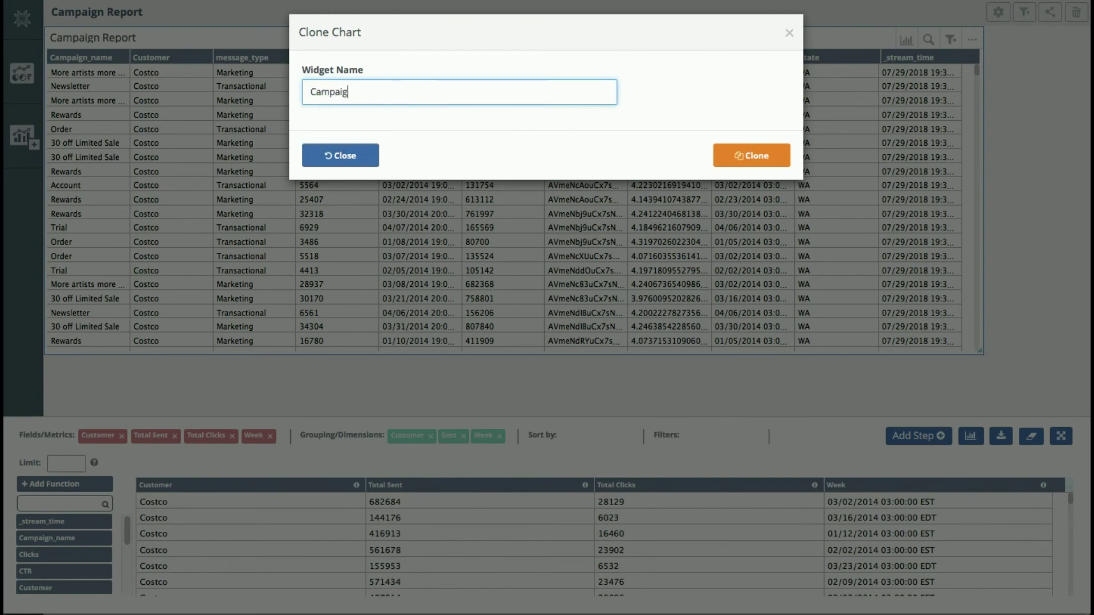
pyautogui.write('n Customer Performance')
pyautogui.click(742, 155)
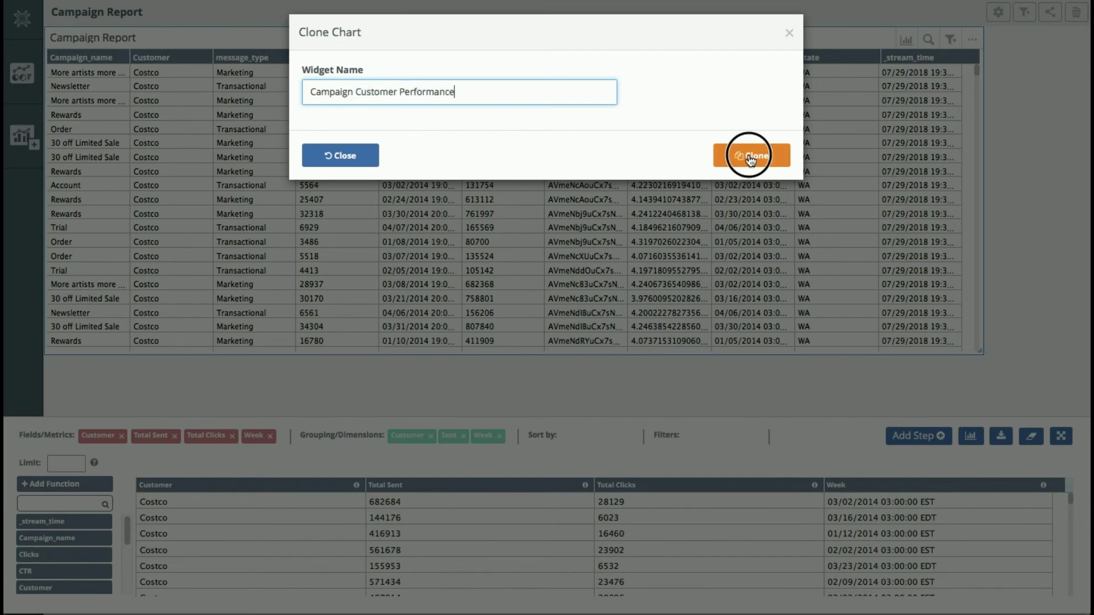
pyautogui.click(759, 192)
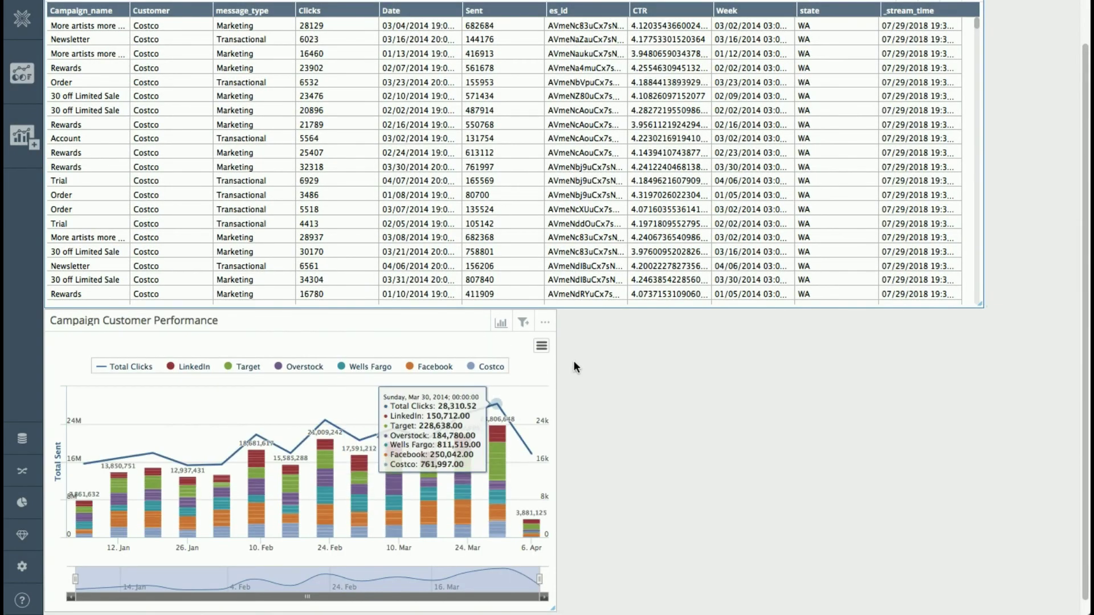
# - Open the options menu of the Campaign Customer Performance widget
pyautogui.scroll(1, 592, 352)
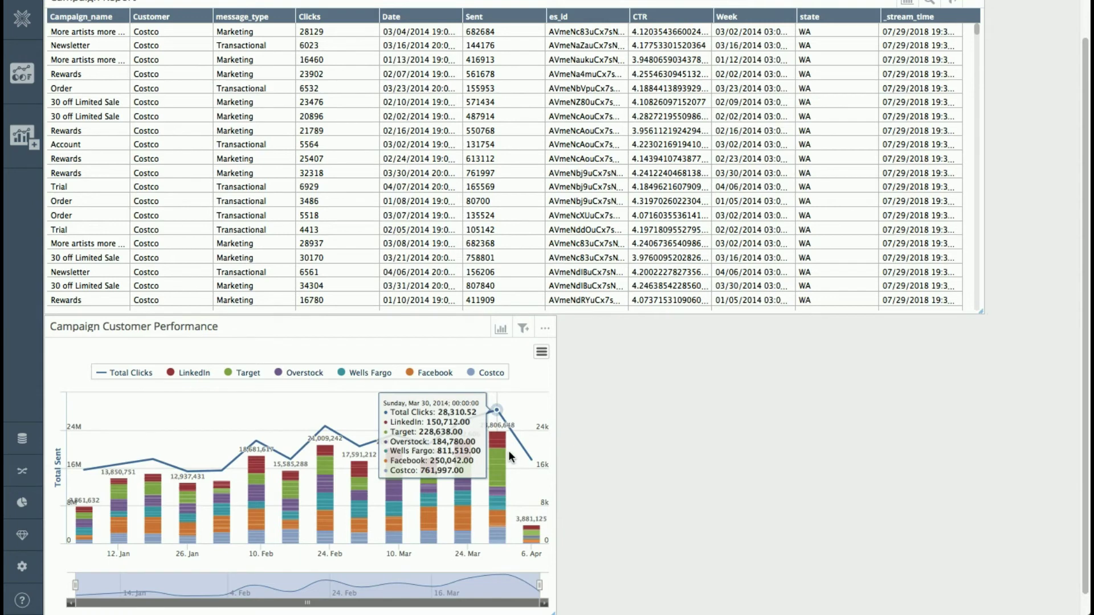
pyautogui.click(545, 329)
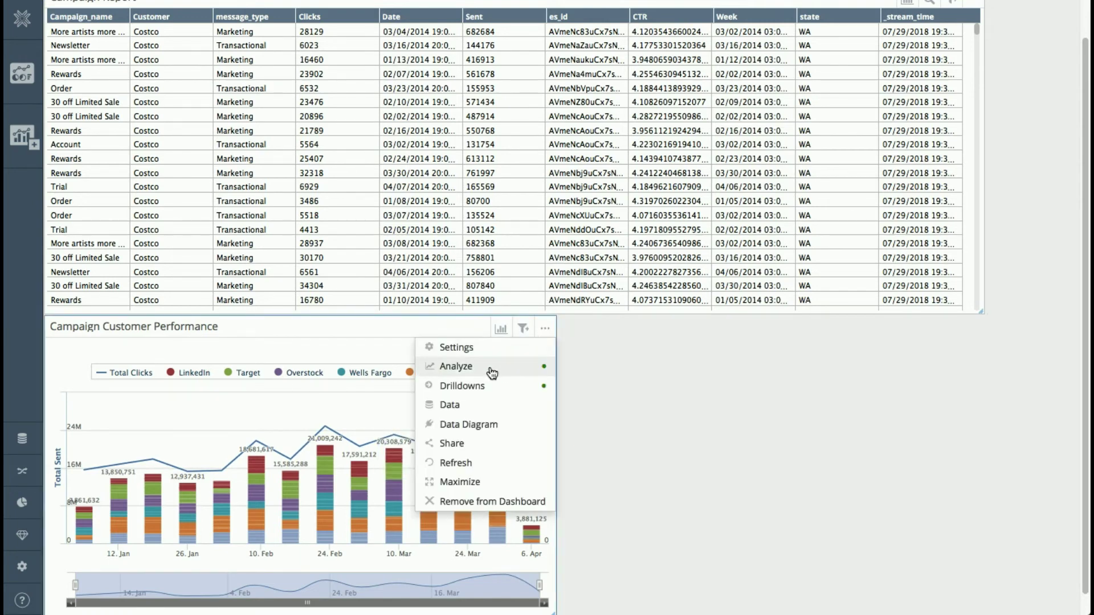
# - In Analyze, add Campaign_name to the grouping and rename that column 'Campaign Name'
pyautogui.click(477, 373)
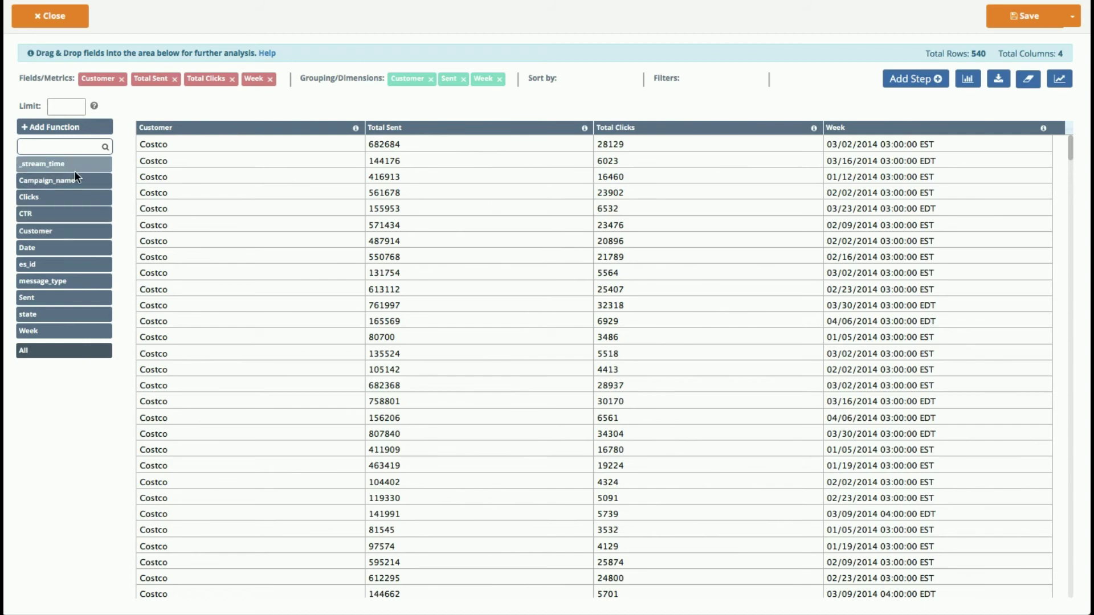
pyautogui.moveTo(69, 183); pyautogui.dragTo(461, 79)
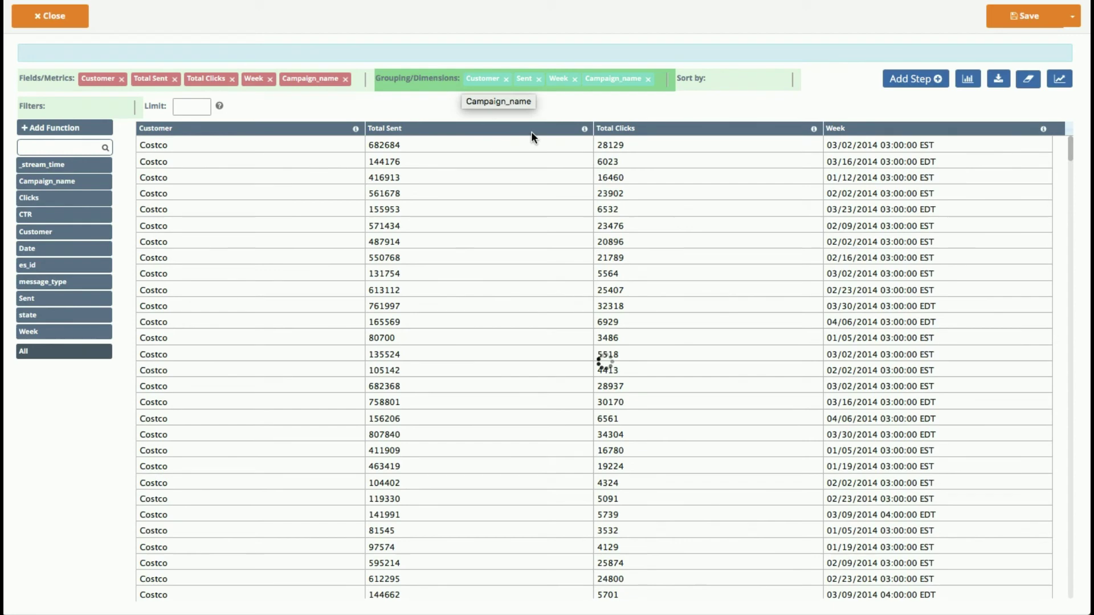
pyautogui.click(316, 79)
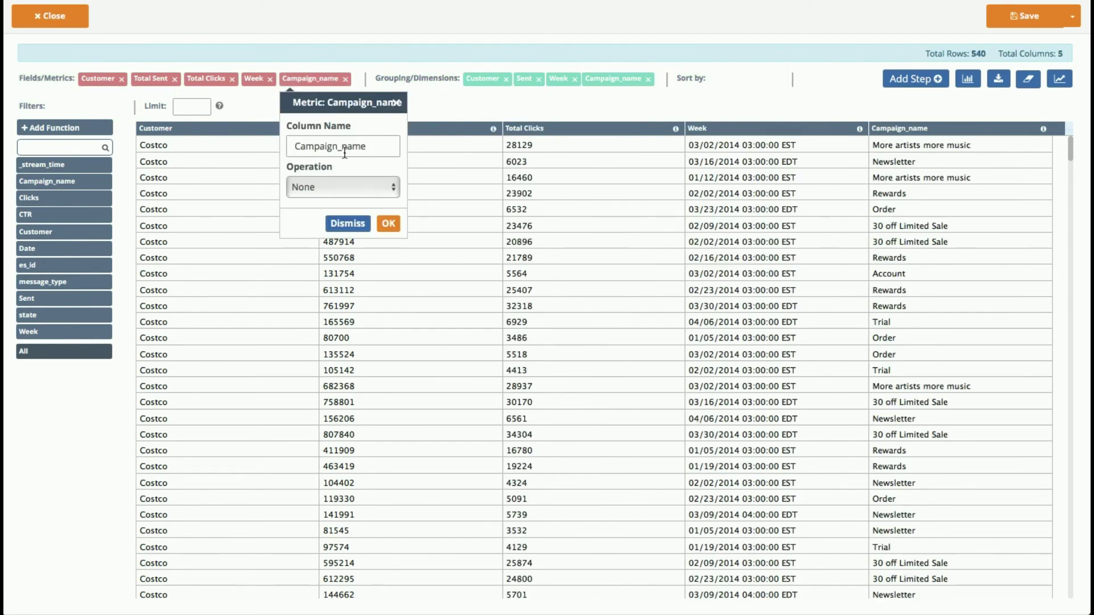
pyautogui.click(376, 147)
pyautogui.press('BackSpace')
pyautogui.press('BackSpace')
pyautogui.press('BackSpace')
pyautogui.press('BackSpace')
pyautogui.press('BackSpace')
pyautogui.write('Name')
pyautogui.click(391, 225)
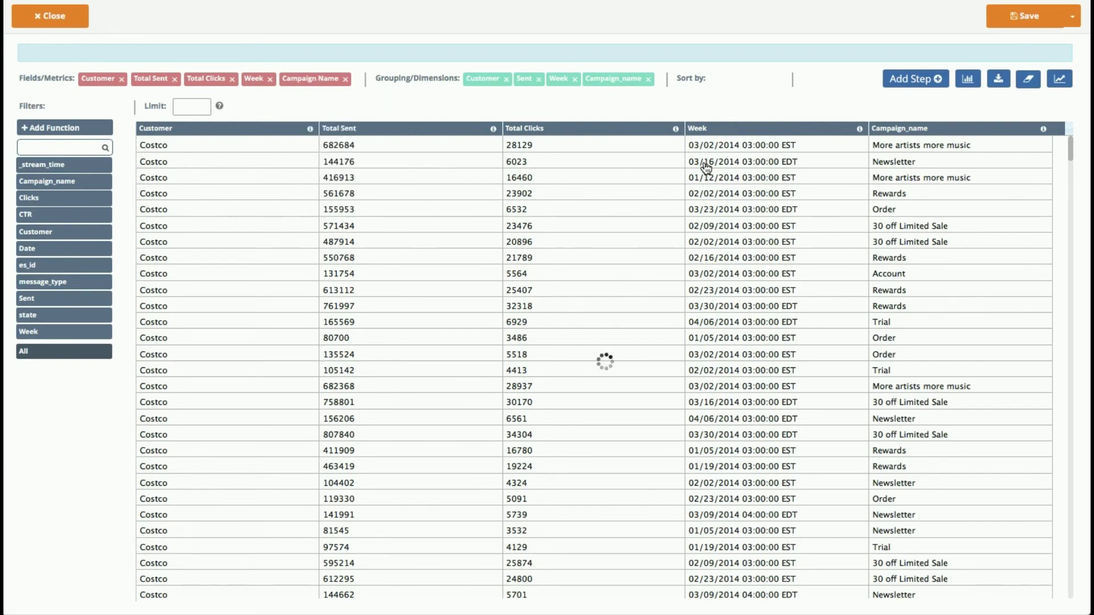
pyautogui.click(1061, 81)
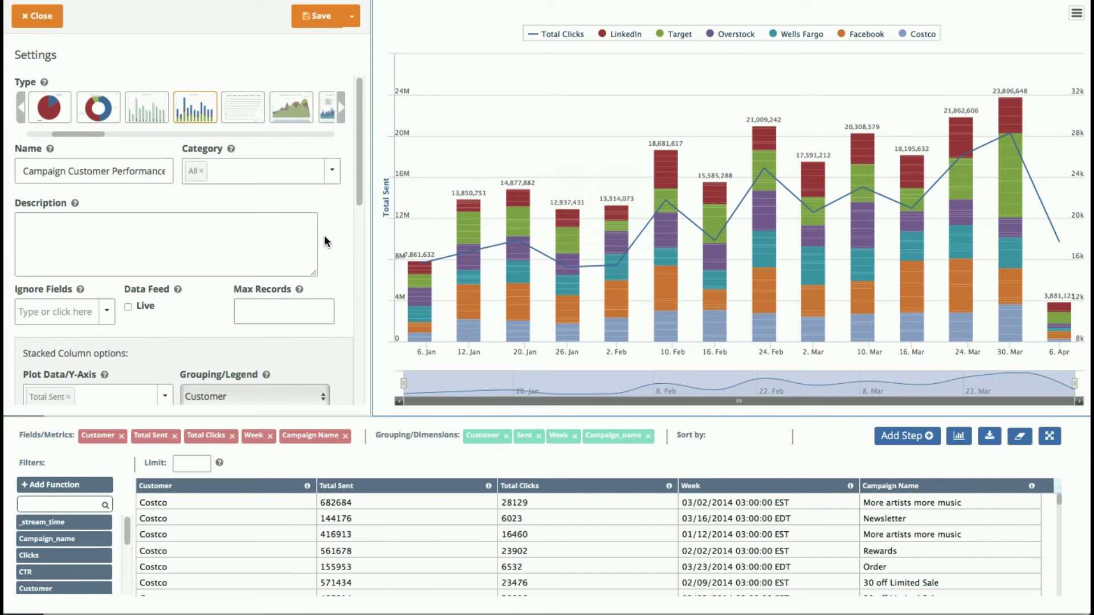
# - Stack the chart's Total Sent columns by Campaign Name
pyautogui.scroll(-3, 325, 245)
pyautogui.click(324, 281)
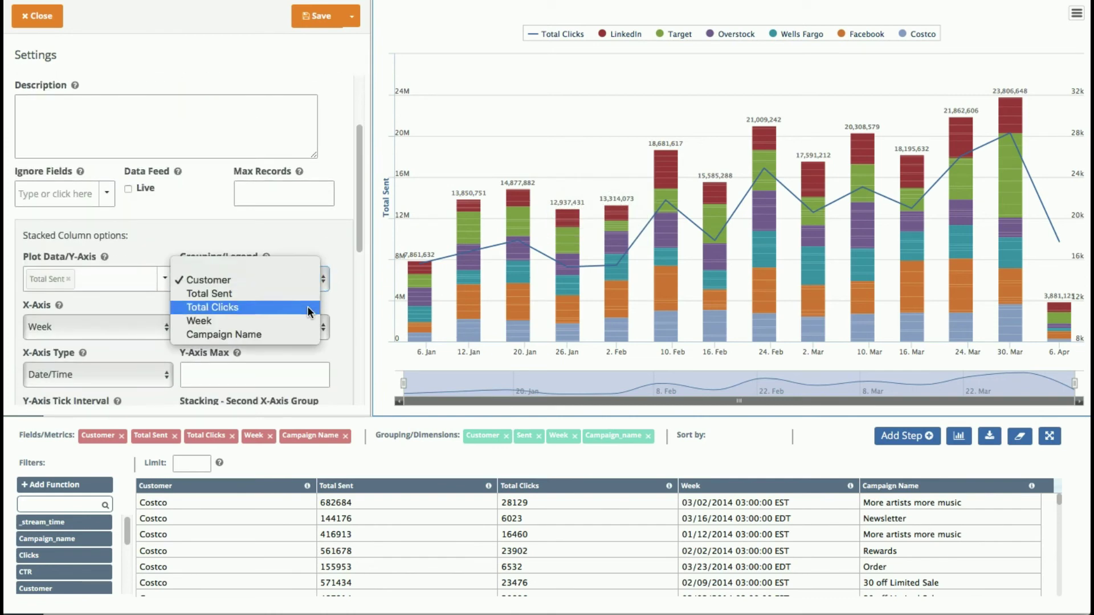
pyautogui.click(306, 334)
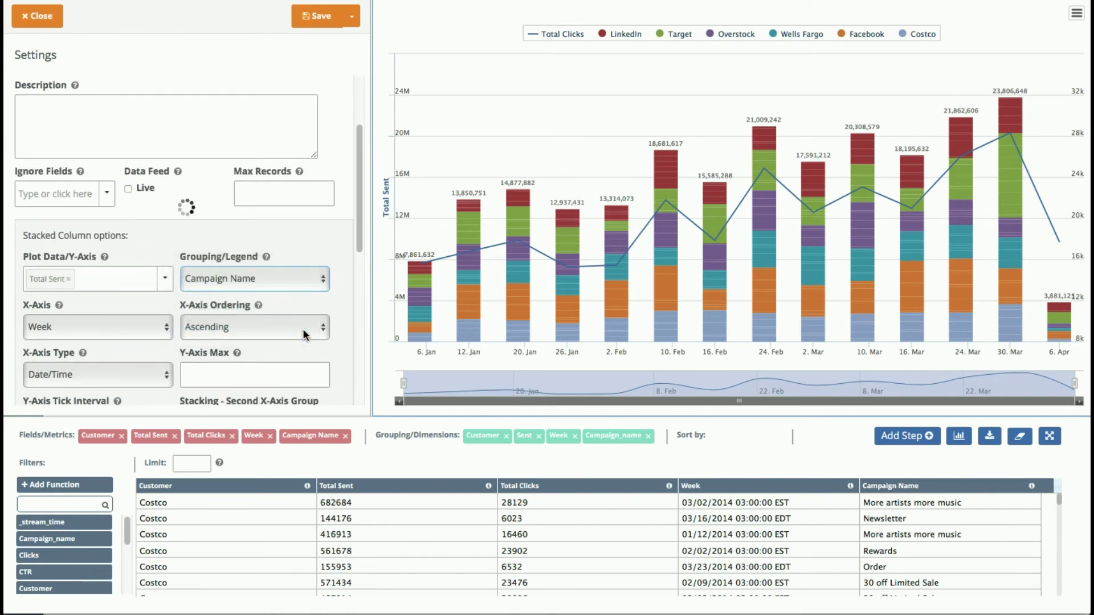
pyautogui.scroll(2, 295, 256)
# - Remove Total Clicks from the secondary Y-axis and leave the secondary chart type blank
pyautogui.scroll(-8, 298, 246)
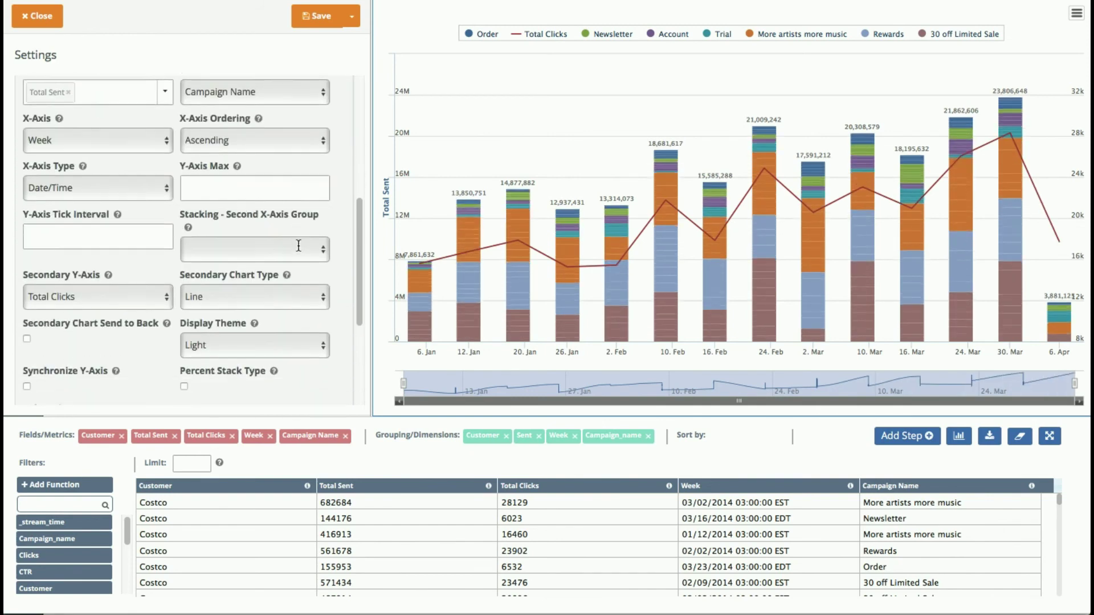
pyautogui.click(170, 203)
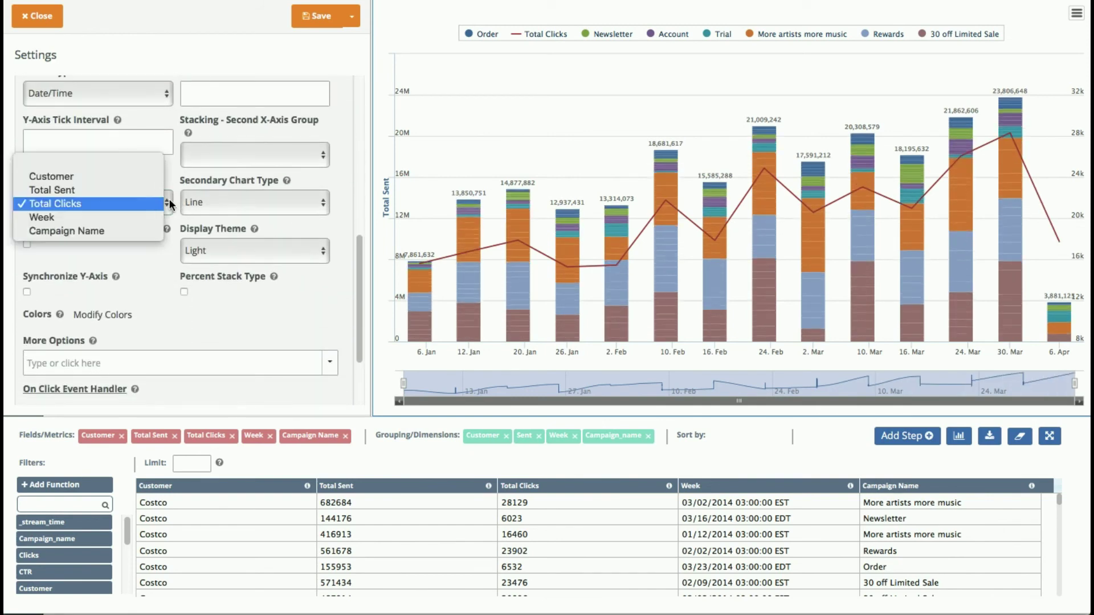
pyautogui.click(109, 165)
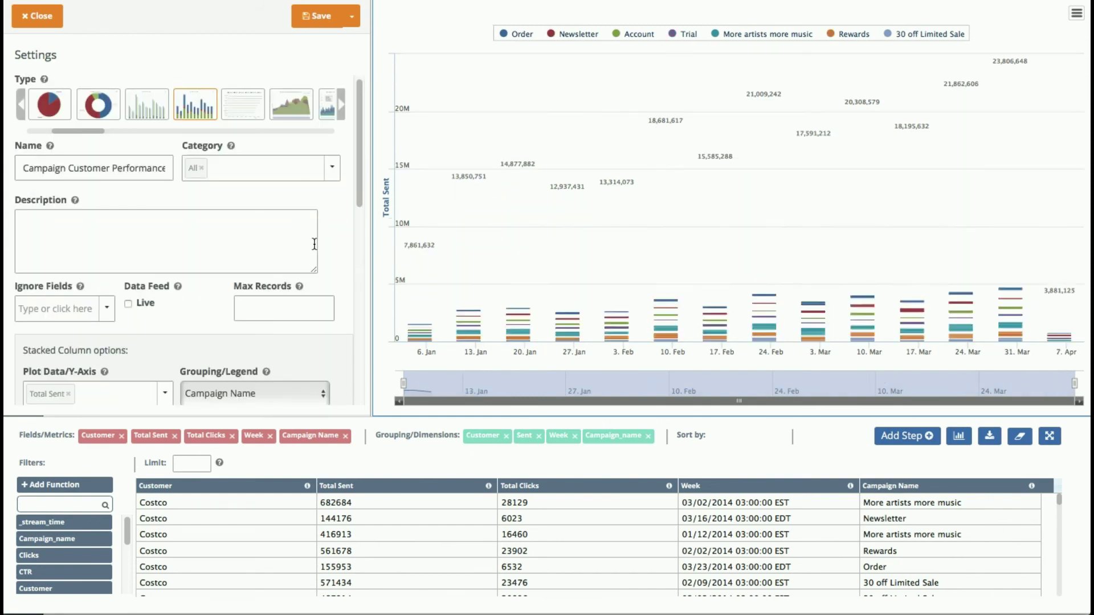
pyautogui.scroll(-10, 316, 262)
pyautogui.scroll(1, 317, 263)
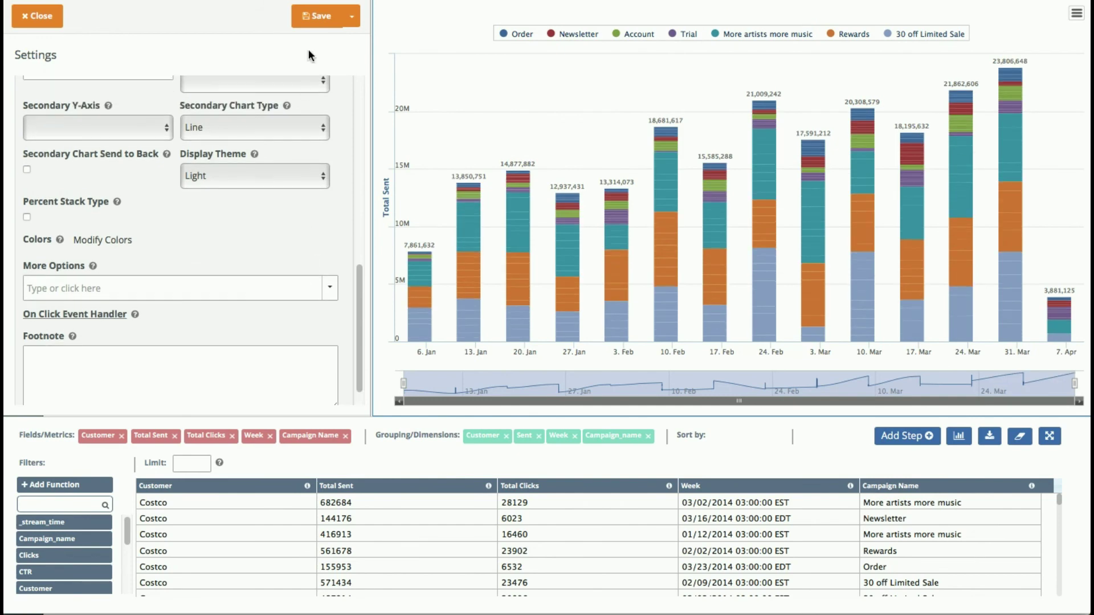
pyautogui.click(319, 127)
pyautogui.click(281, 61)
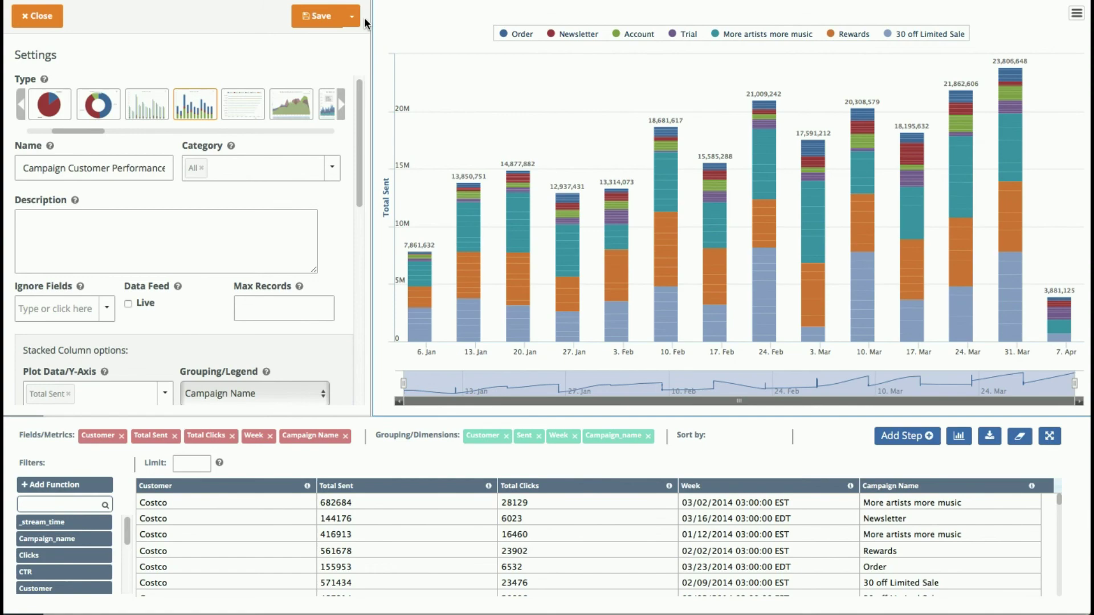
# - Clone the chart as a new widget named 'Campaign Customer Performance Week' and close the dialog
pyautogui.click(352, 16)
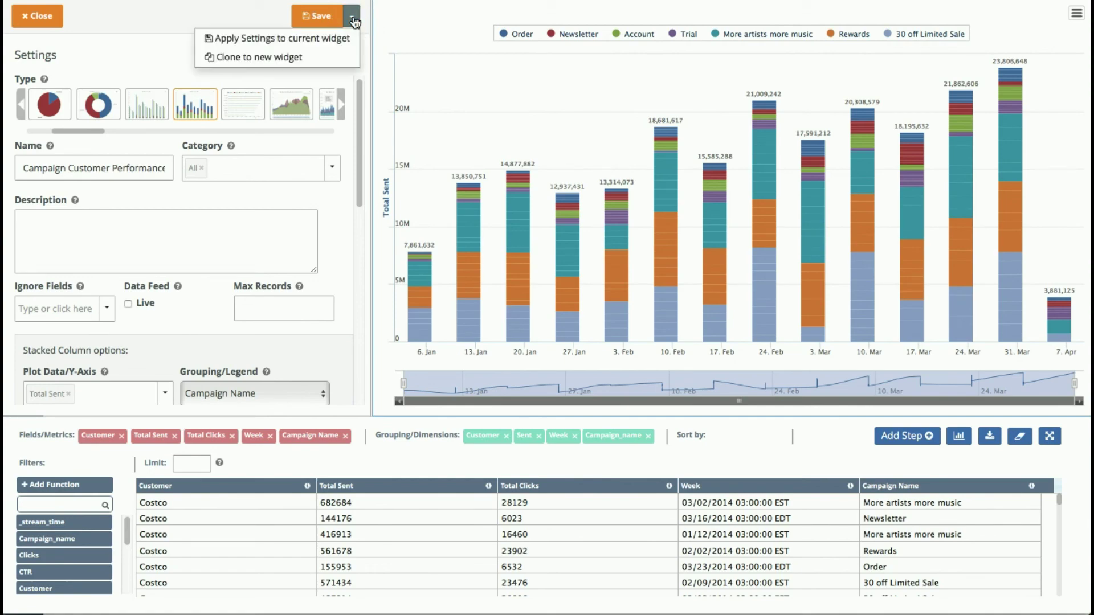
pyautogui.click(267, 57)
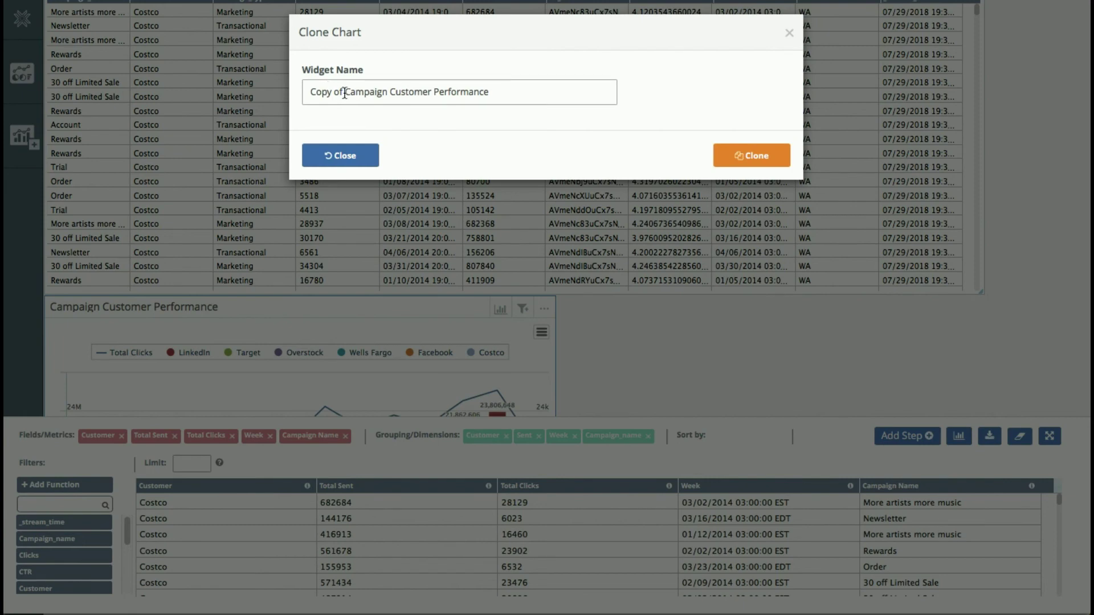
pyautogui.moveTo(346, 92); pyautogui.dragTo(306, 92)
pyautogui.press('BackSpace')
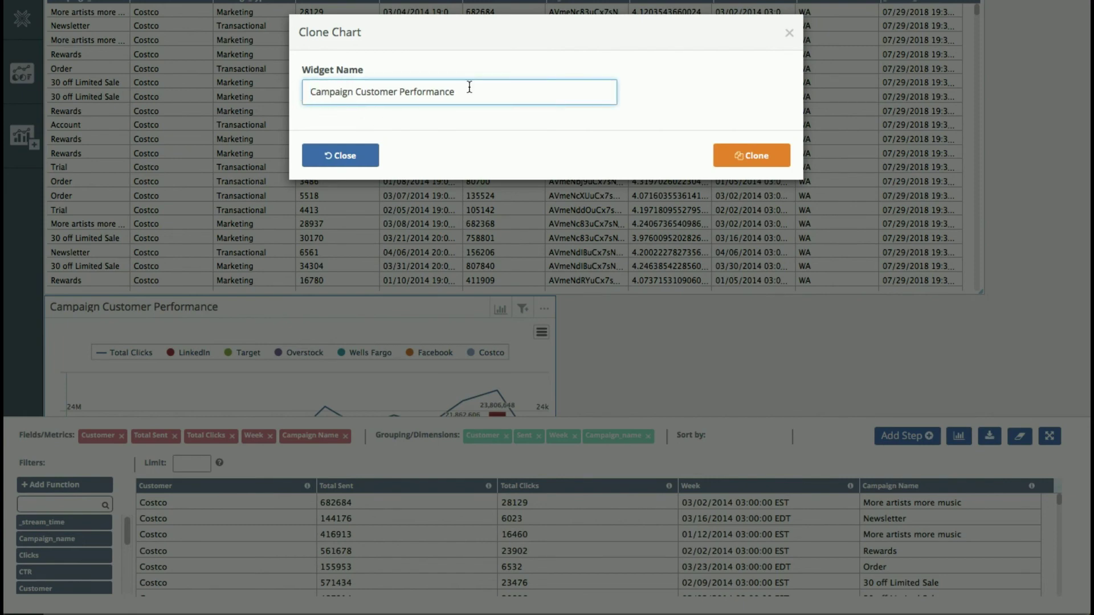
pyautogui.click(469, 91)
pyautogui.write('Week')
pyautogui.click(753, 156)
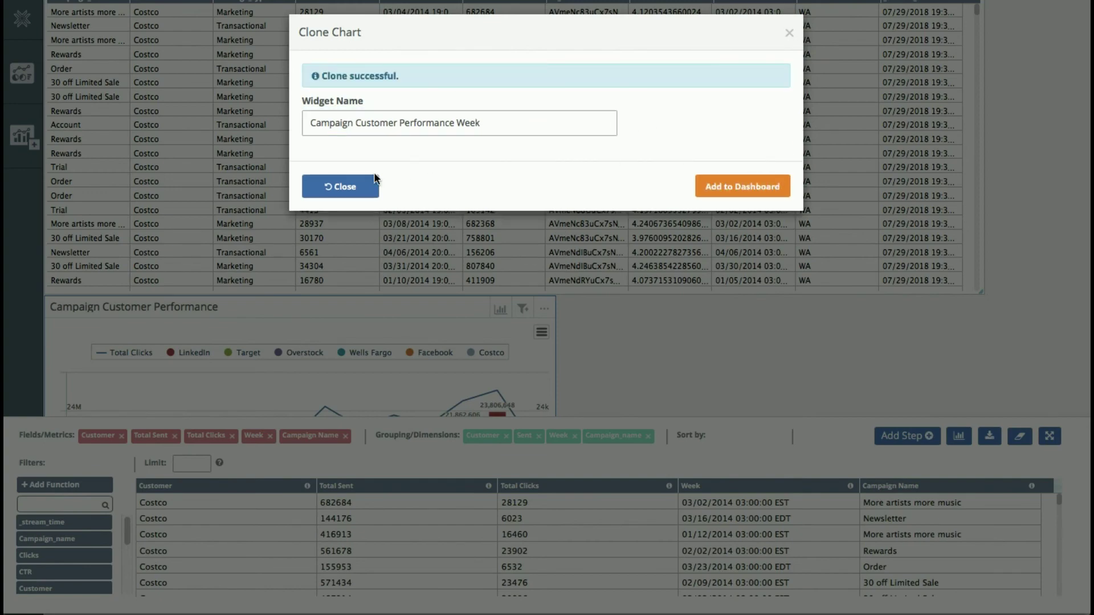
pyautogui.click(366, 188)
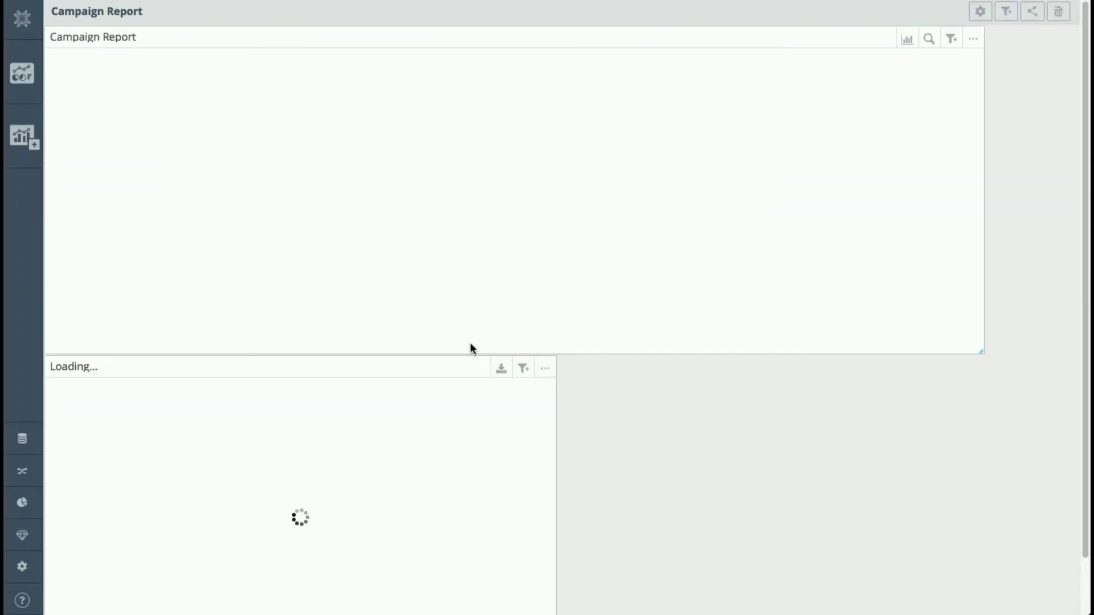
pyautogui.scroll(-1, 600, 388)
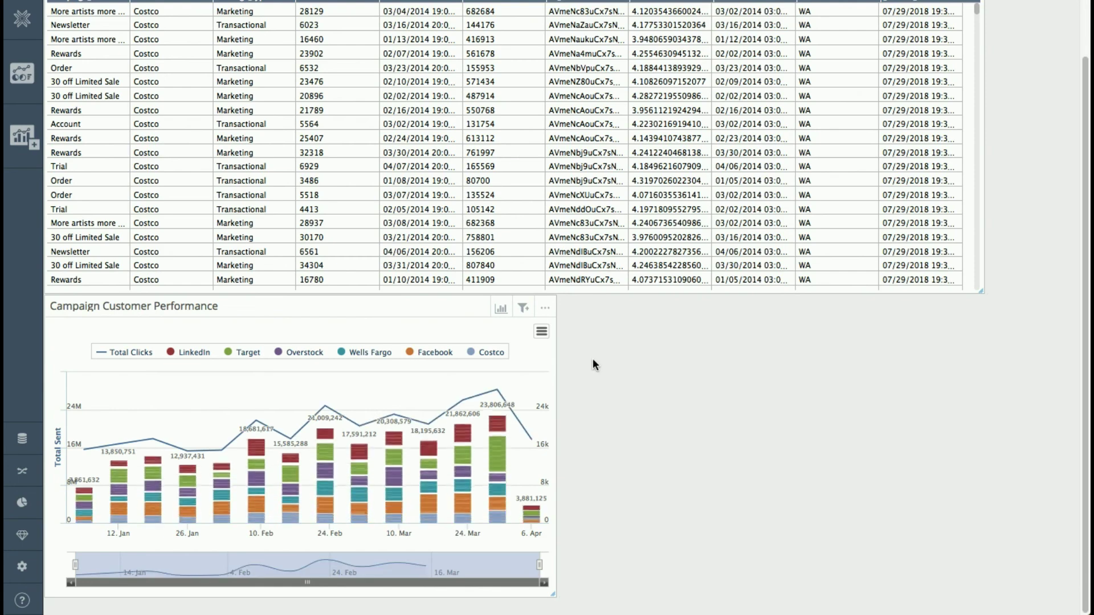
# - Add a Widget drilldown into Campaign Customer Performance Week, triggered by clicking Customer
pyautogui.click(545, 308)
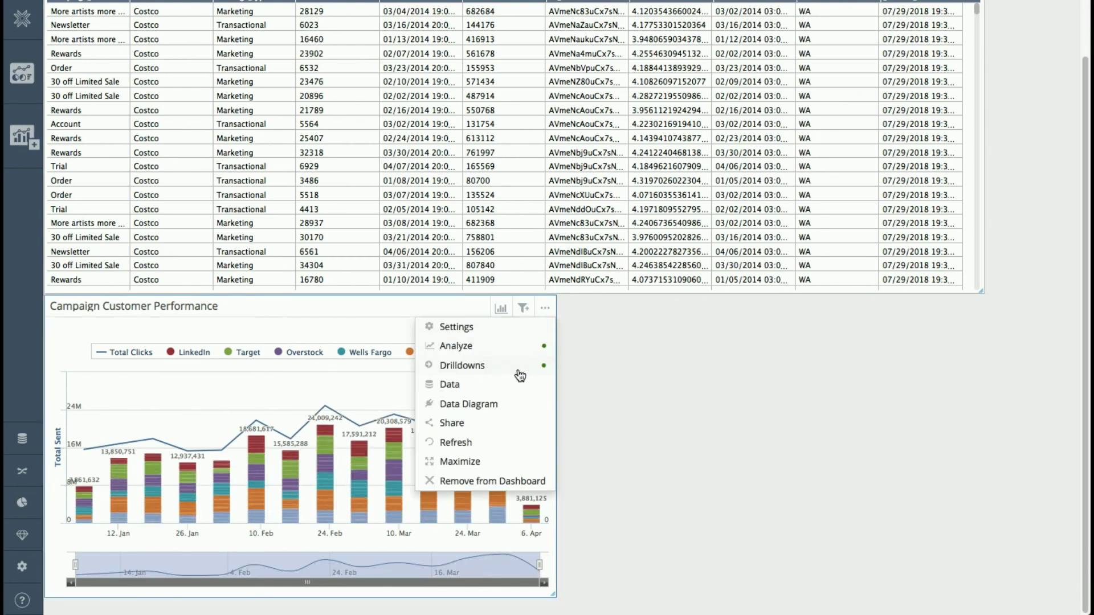
pyautogui.click(484, 365)
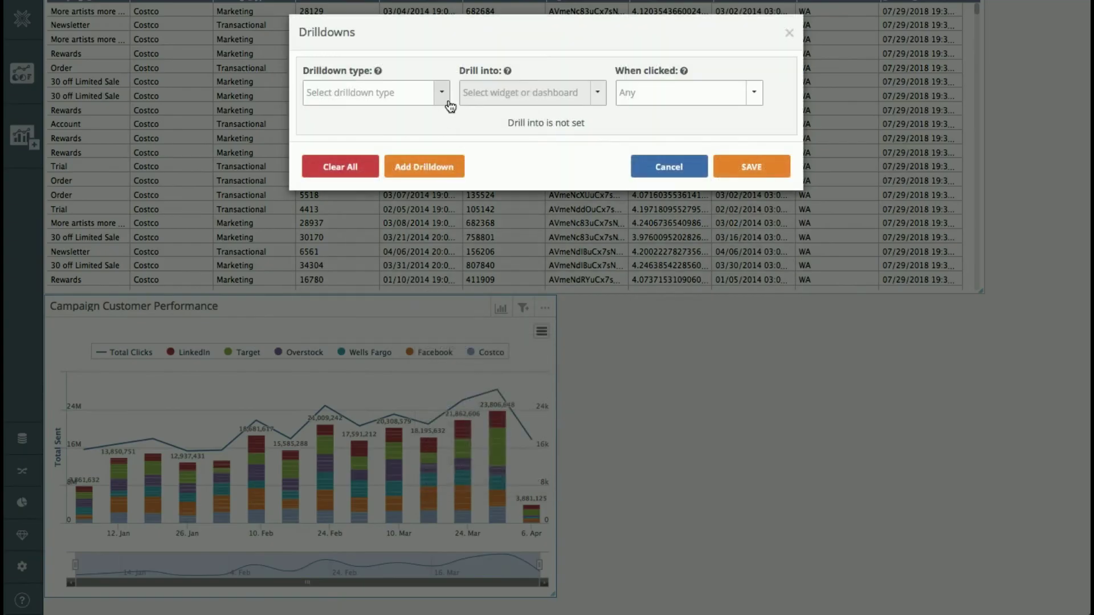
pyautogui.click(442, 94)
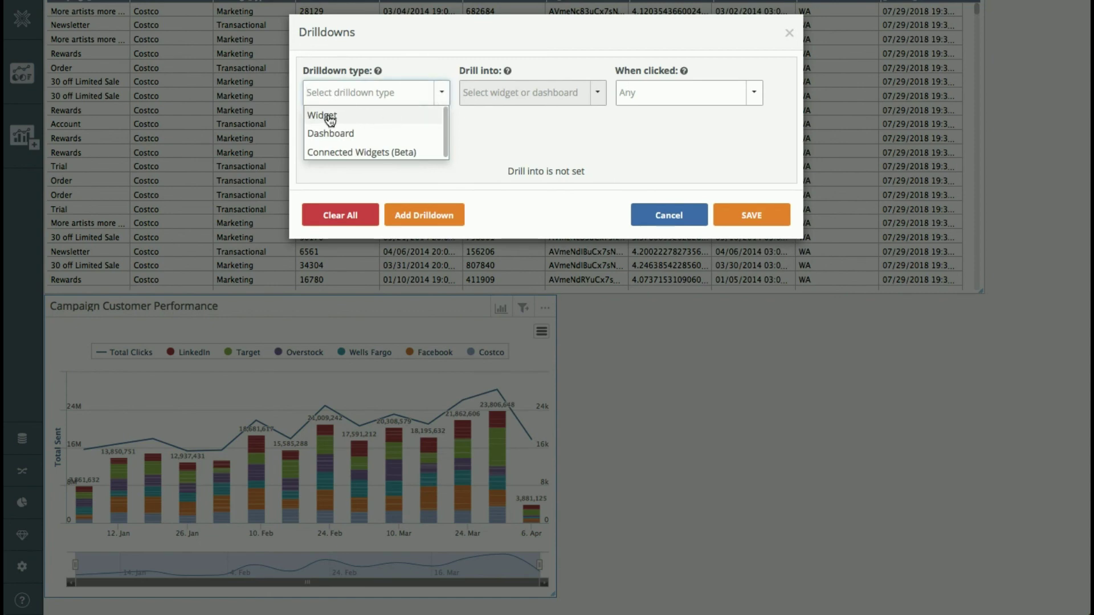
pyautogui.click(329, 116)
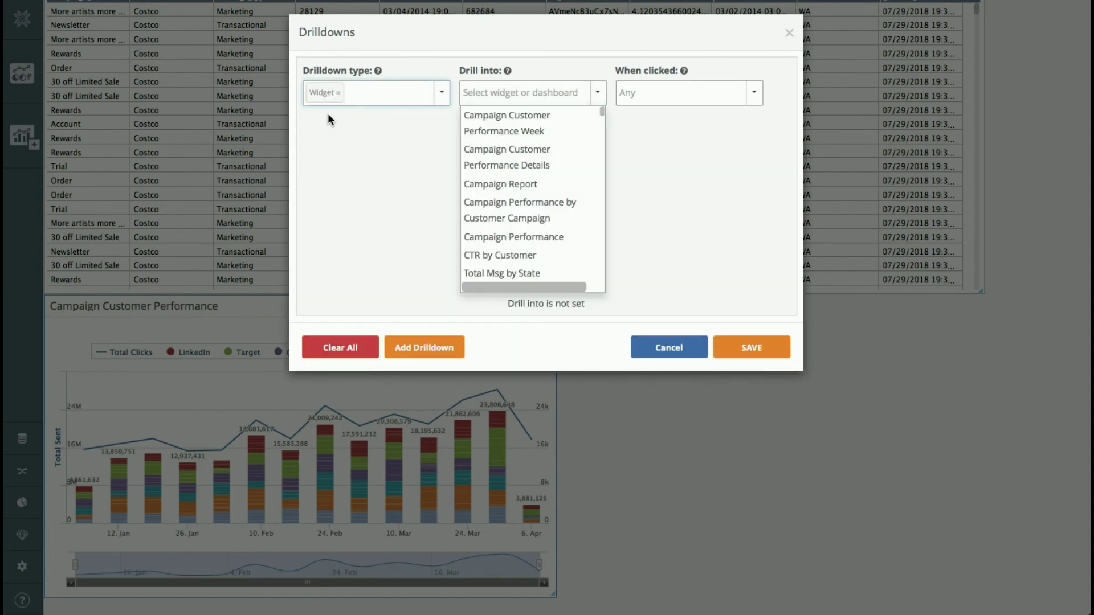
pyautogui.click(524, 130)
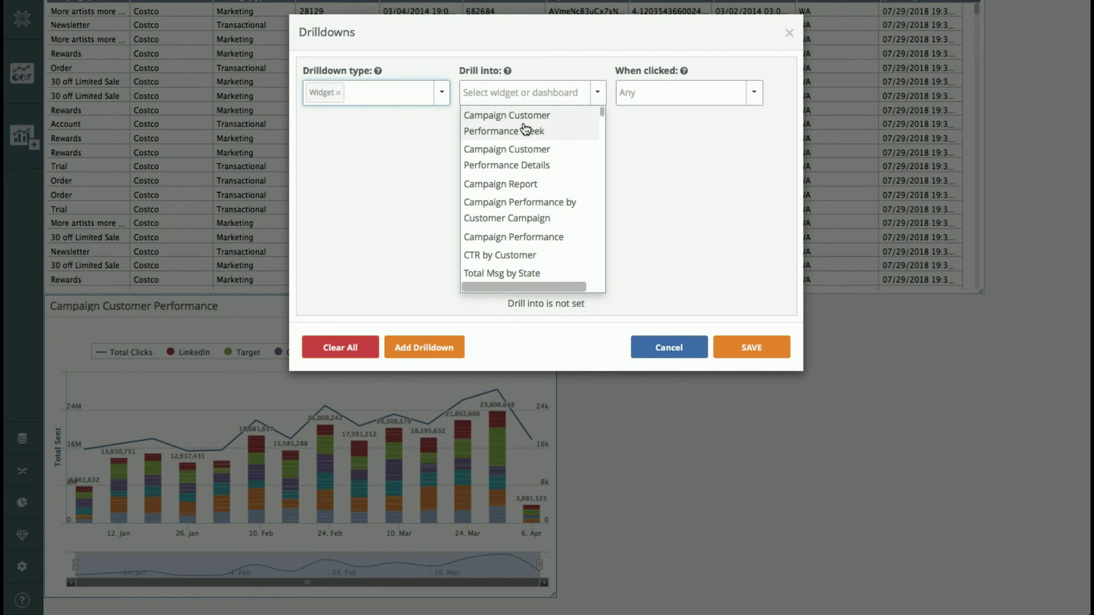
pyautogui.click(525, 129)
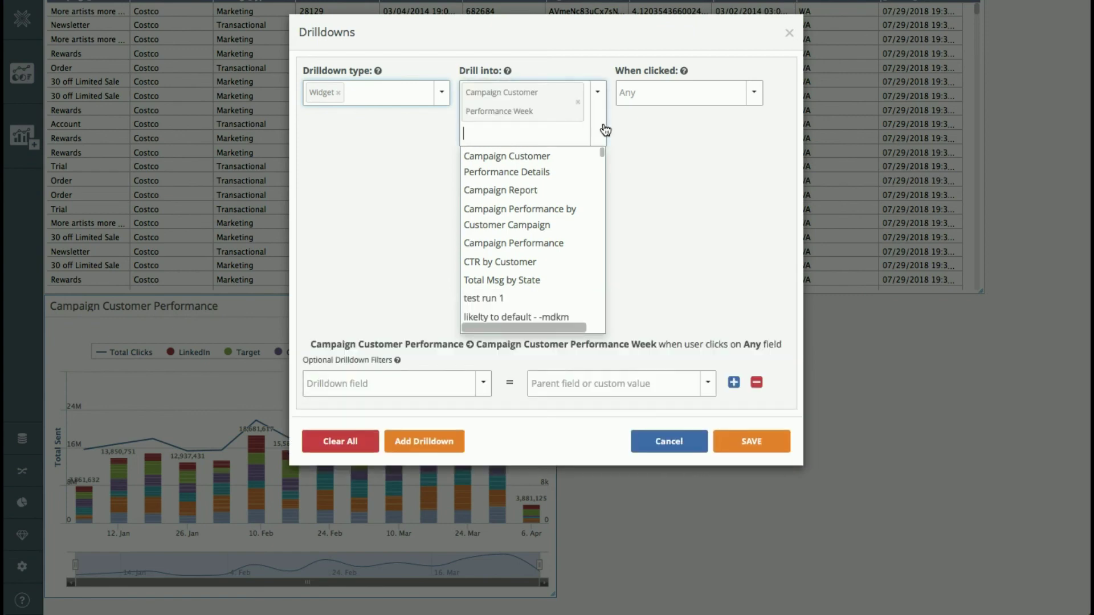
pyautogui.click(754, 93)
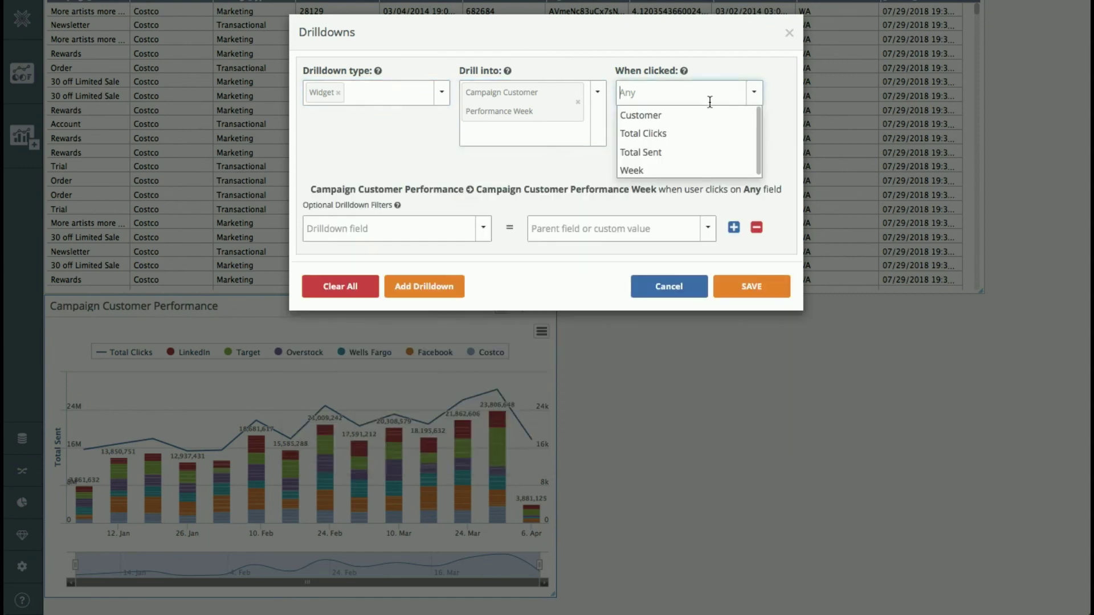
pyautogui.click(643, 116)
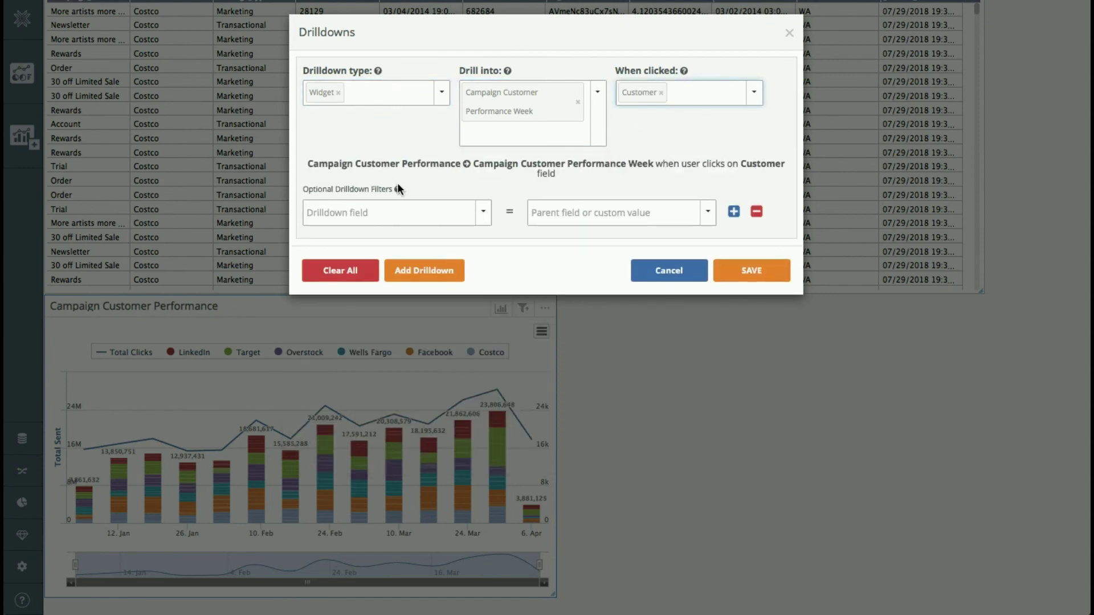
# - Filter the drilldown on Customer=Customer and Week=Week, then save it
pyautogui.click(483, 215)
pyautogui.click(385, 291)
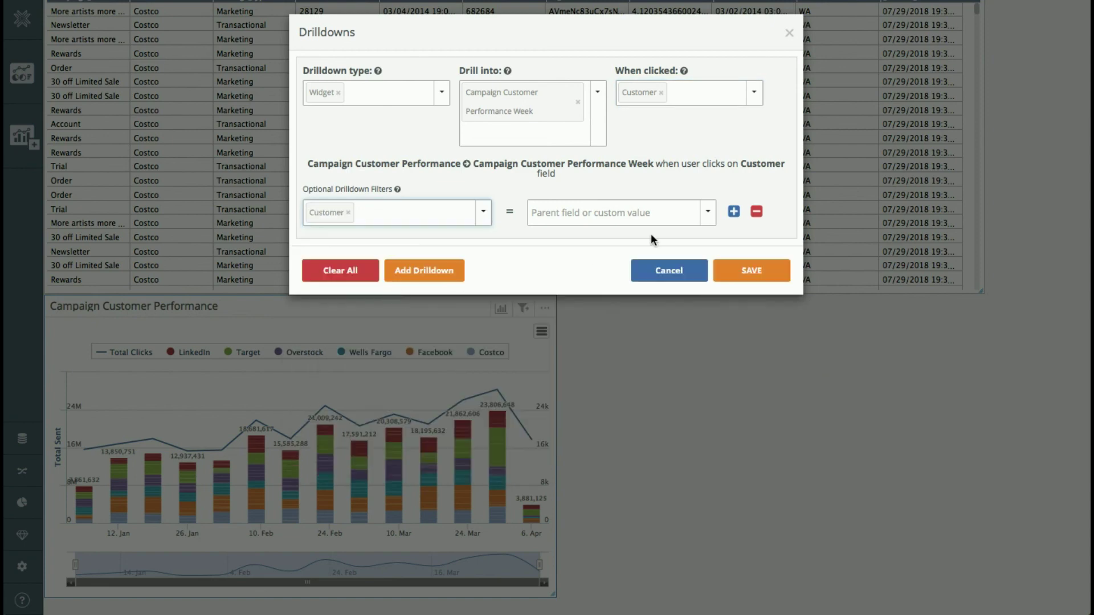
pyautogui.click(708, 214)
pyautogui.click(627, 236)
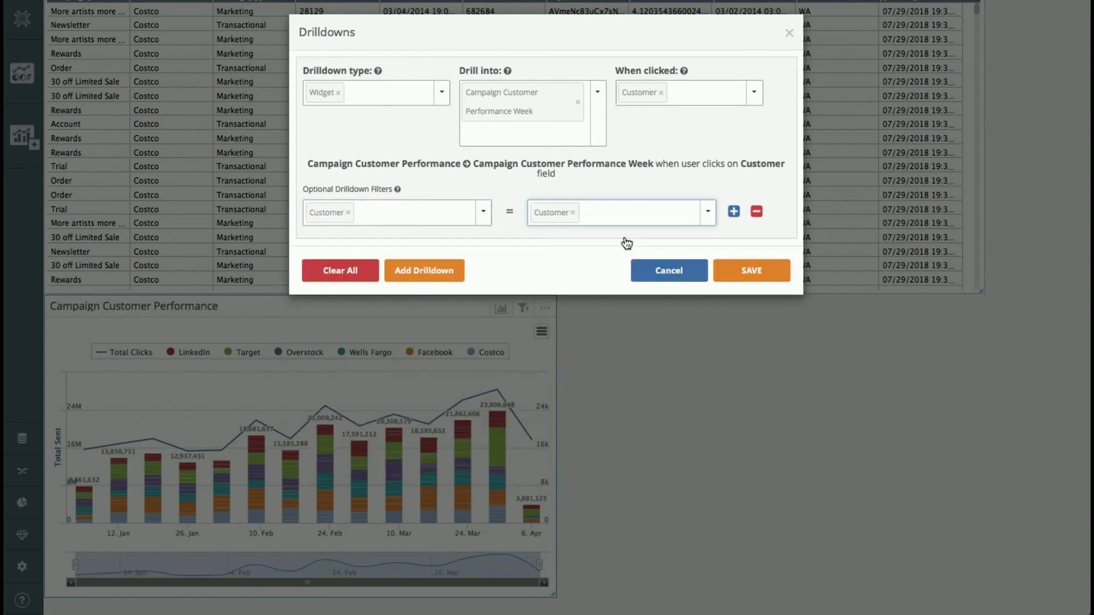
pyautogui.click(733, 211)
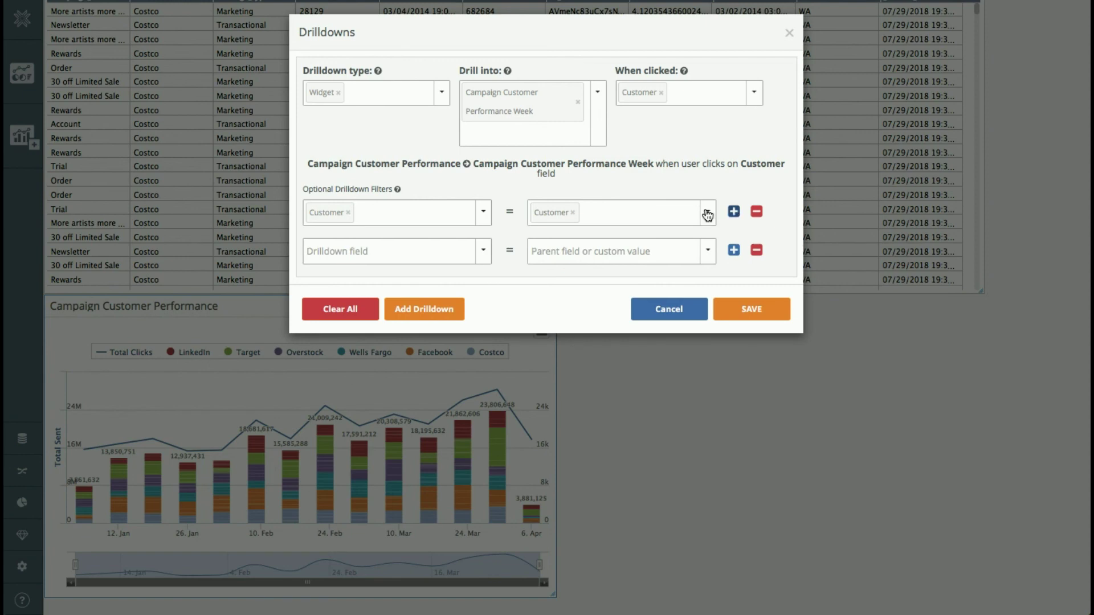
pyautogui.click(484, 252)
pyautogui.click(405, 385)
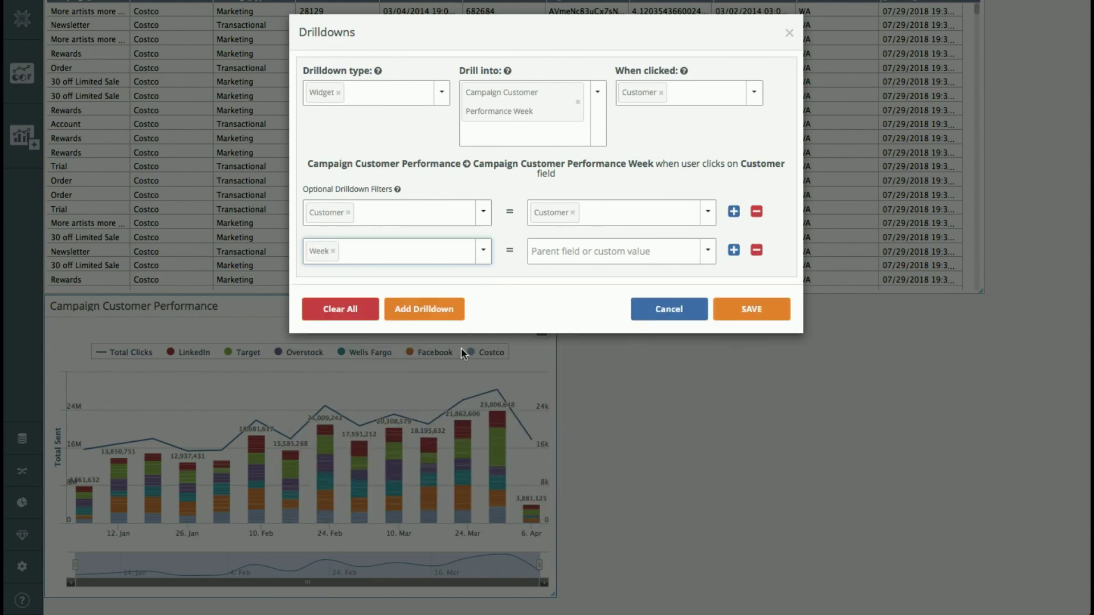
pyautogui.click(707, 251)
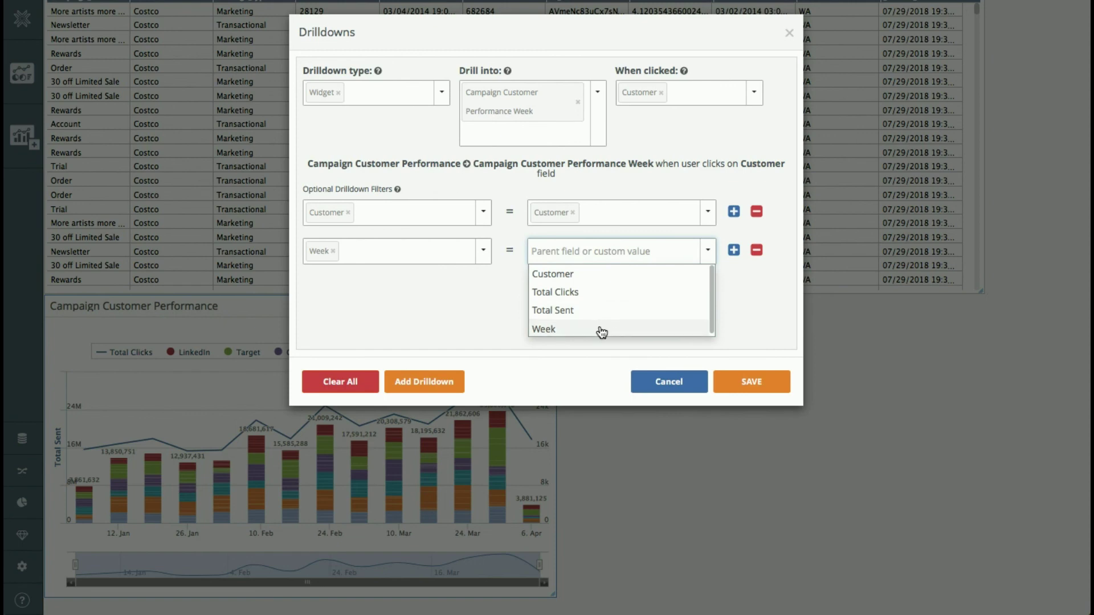
pyautogui.click(602, 330)
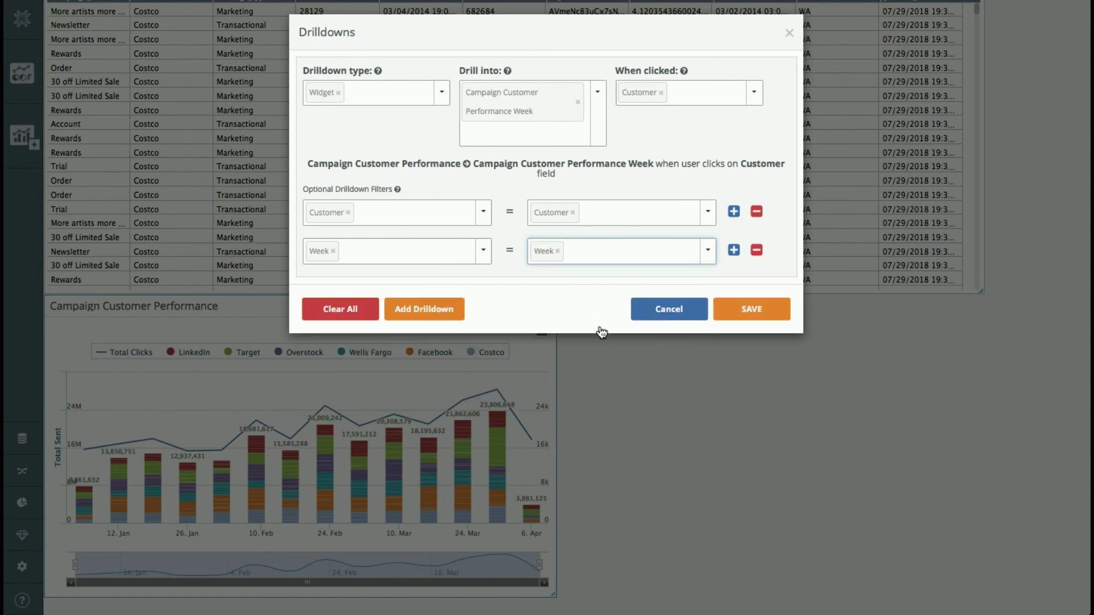
pyautogui.click(761, 311)
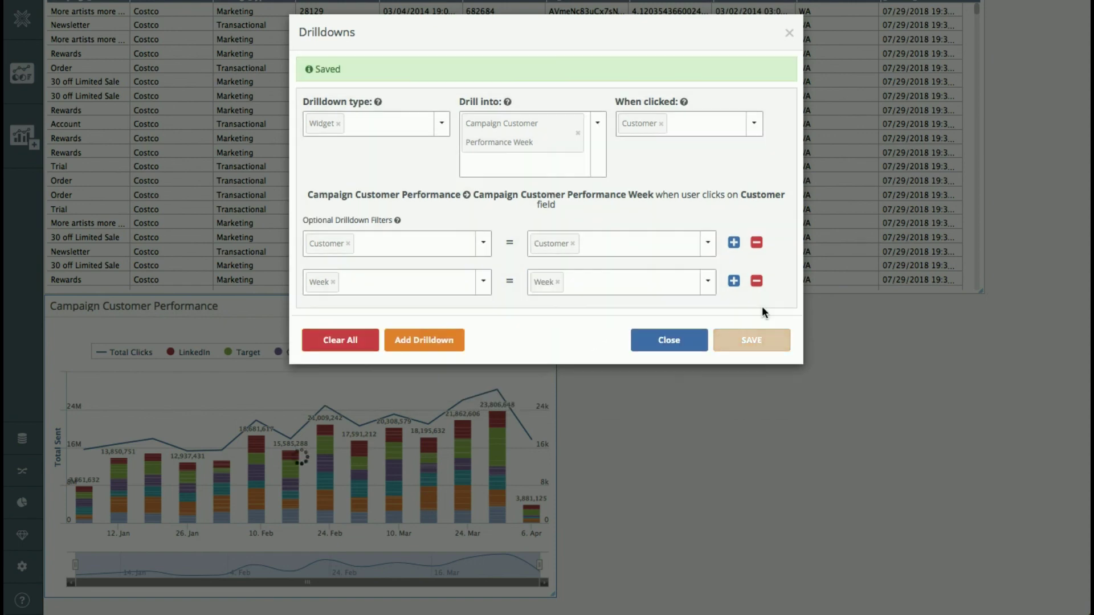
pyautogui.click(675, 344)
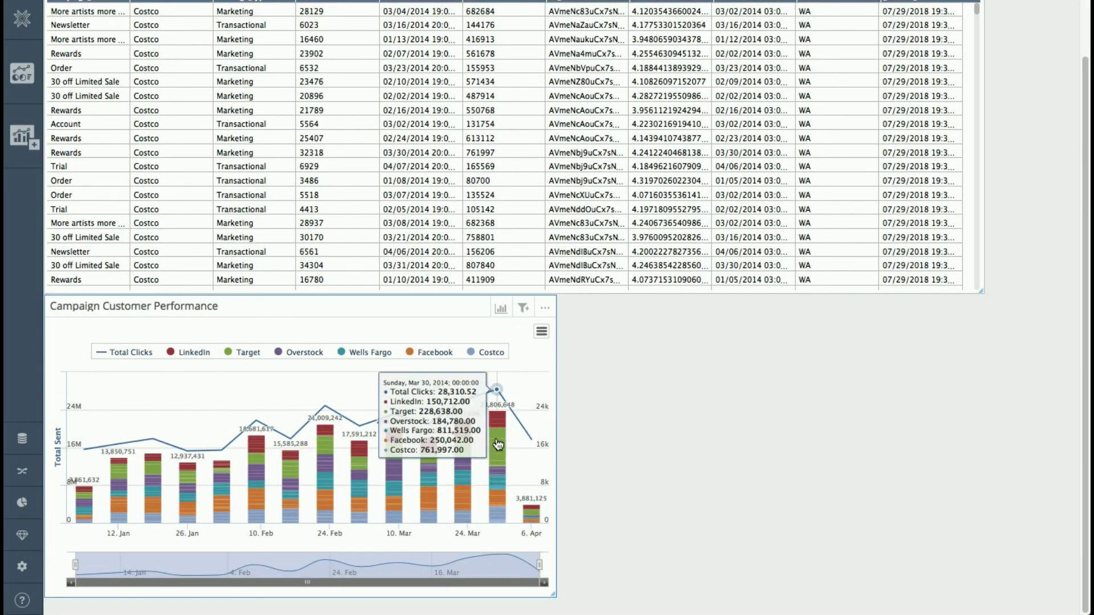
# - Drill into the Target segment of the 30 Mar bar to open the filtered Week chart
pyautogui.click(498, 445)
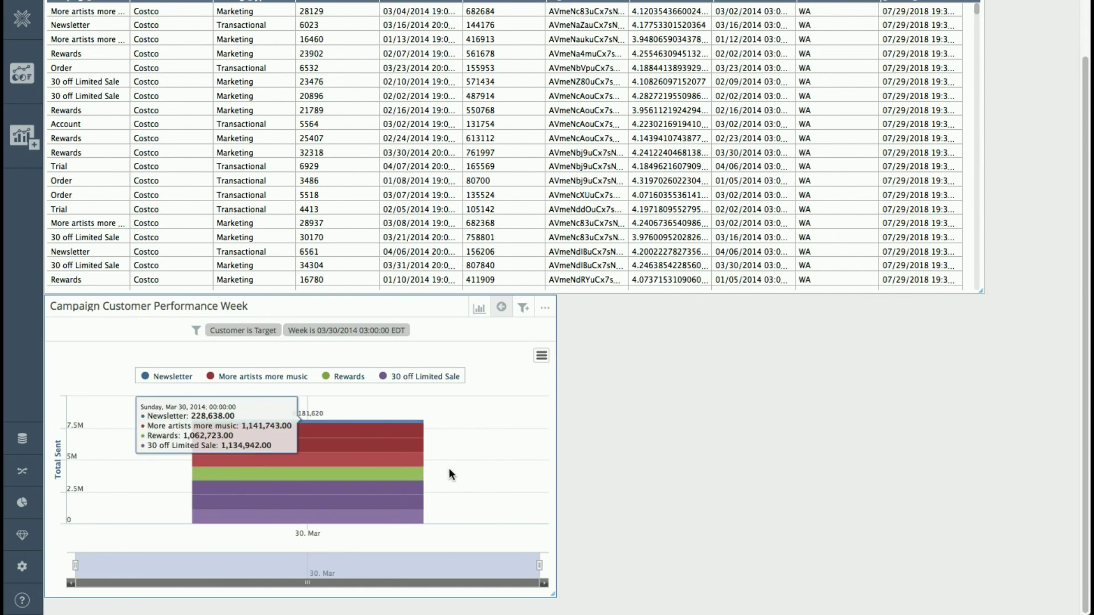
pyautogui.scroll(2, 684, 433)
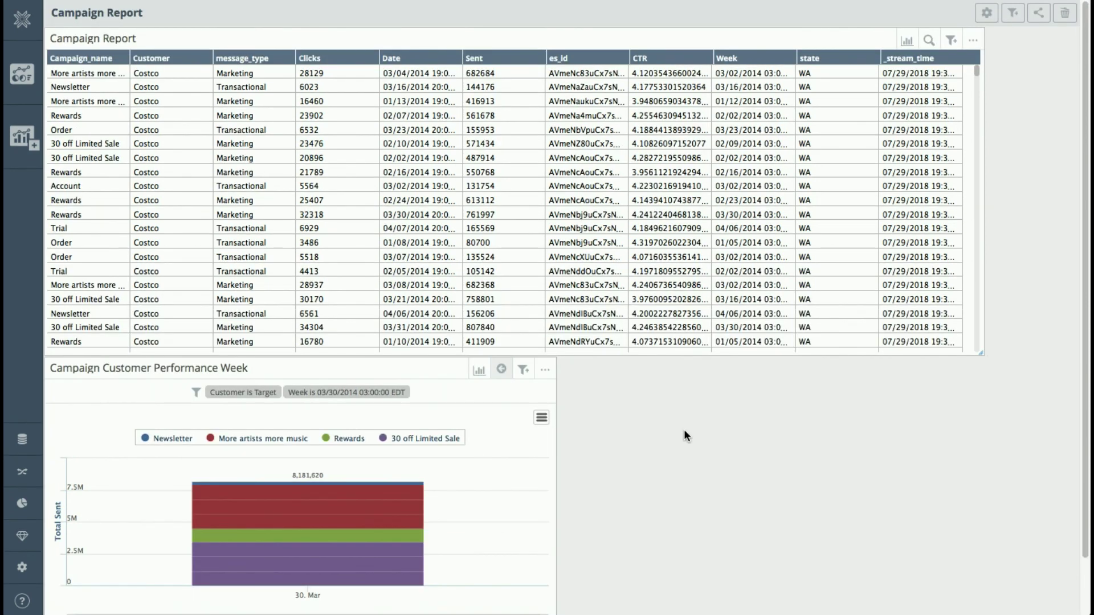